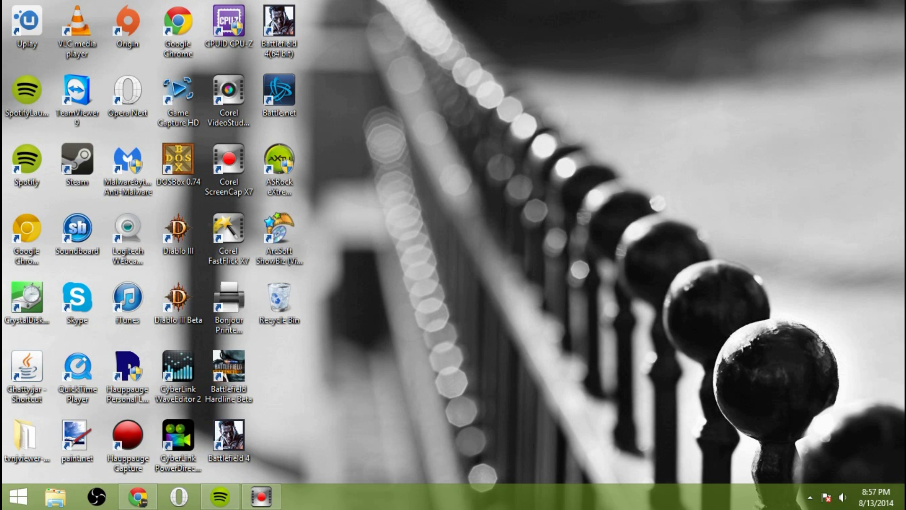
Bring up the Elgato Game Capture HD download section in Chrome, then close the browser.
left_click(138, 496)
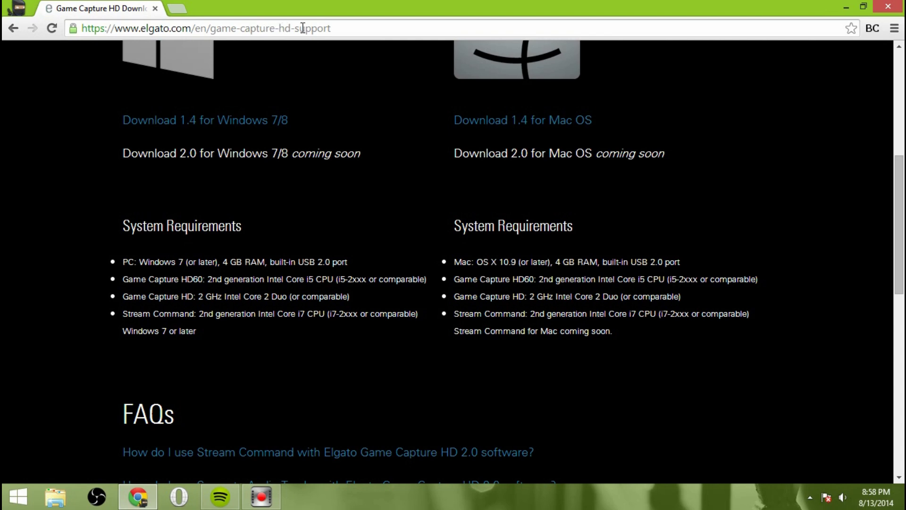
scroll(181, 196, "up", 3)
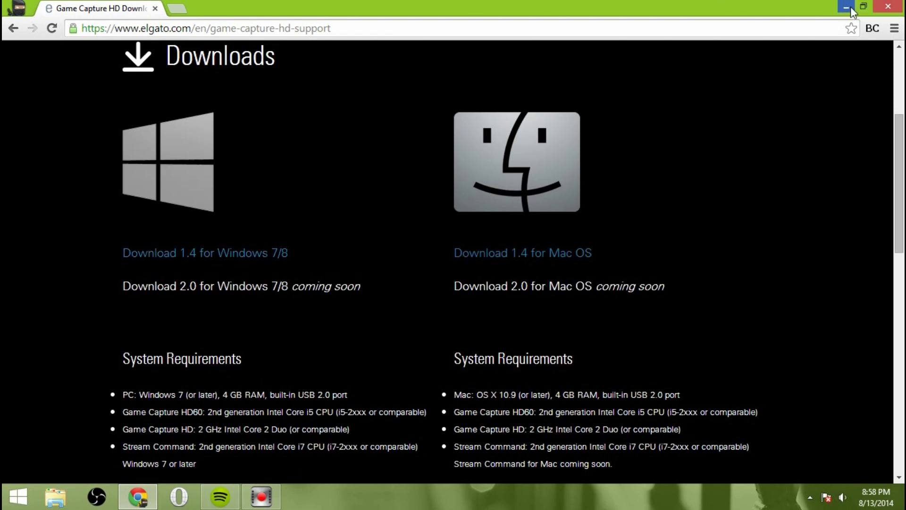
left_click(887, 9)
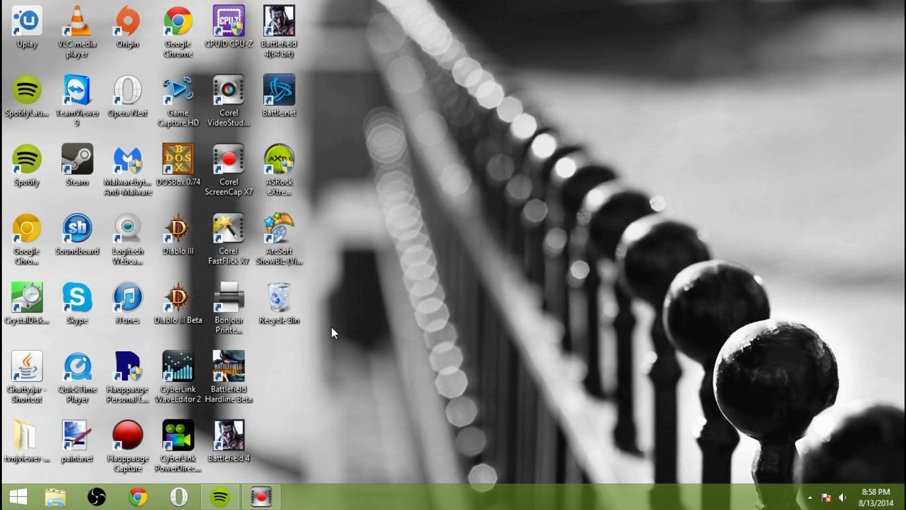
key("super+s")
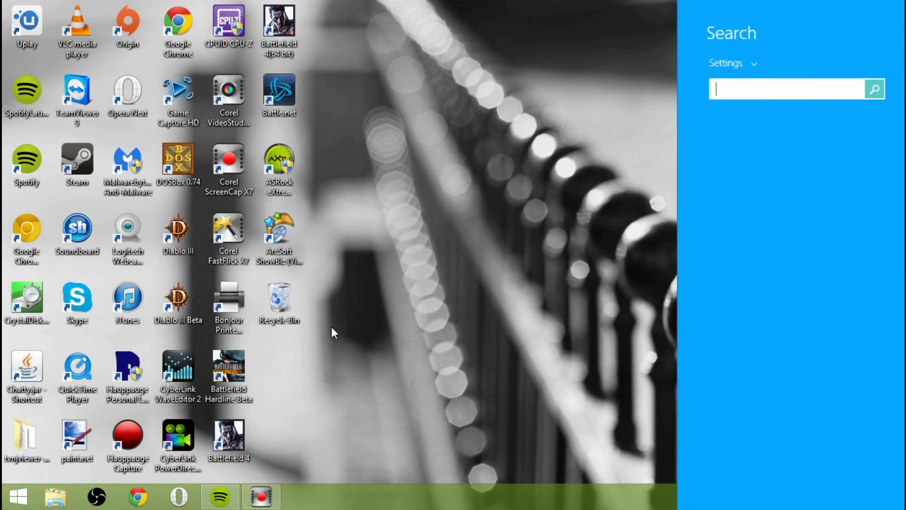
type("game capture had")
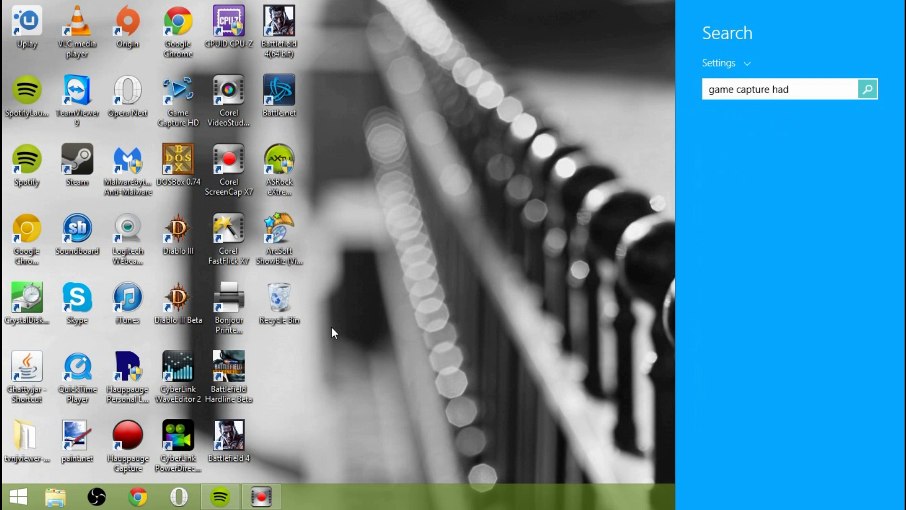
key("BackSpace")
key("BackSpace")
key("BackSpace")
key("BackSpace")
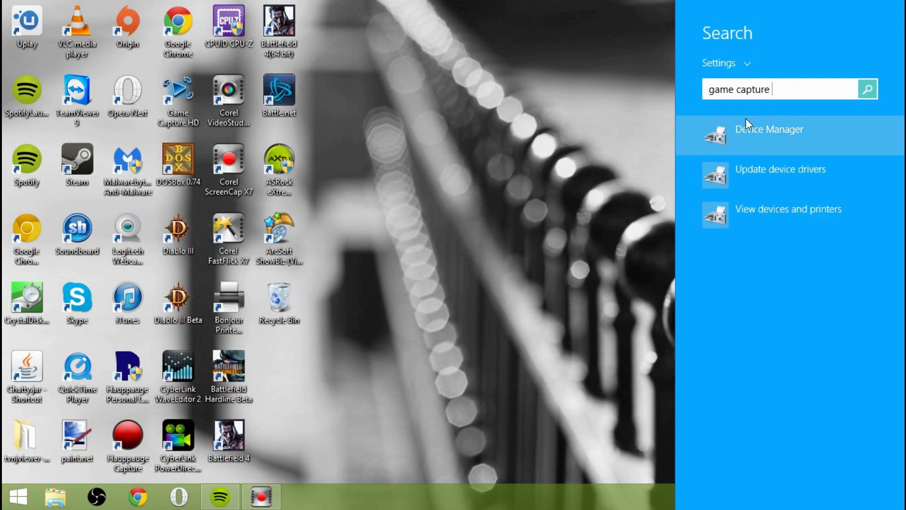
left_click(754, 65)
left_click(742, 95)
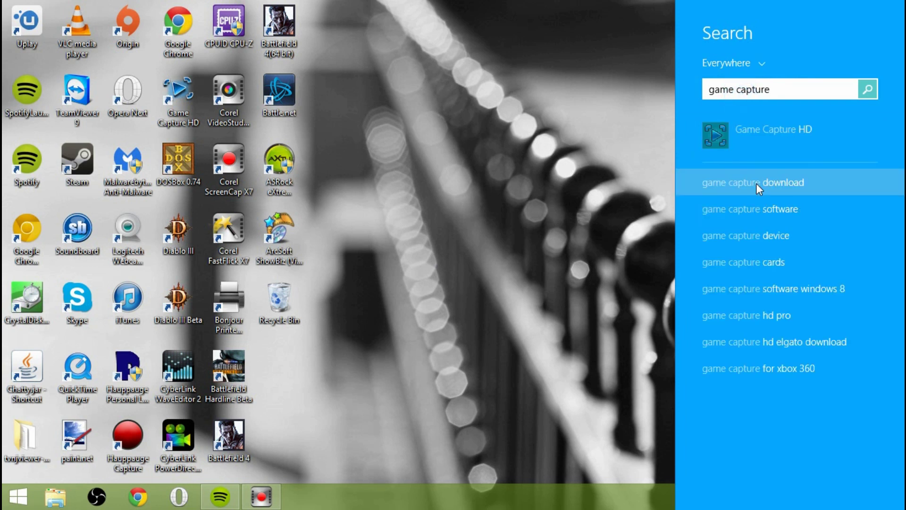
left_click(761, 128)
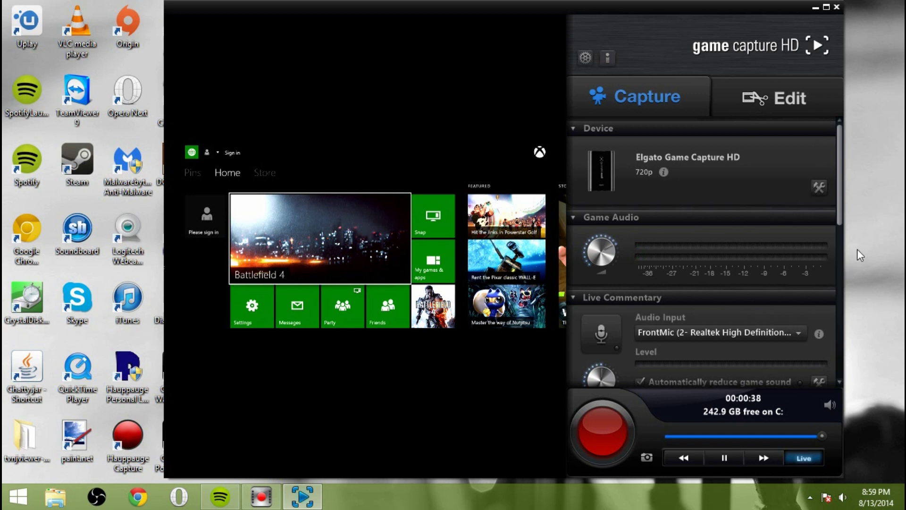
left_click_drag(842, 208, 842, 295)
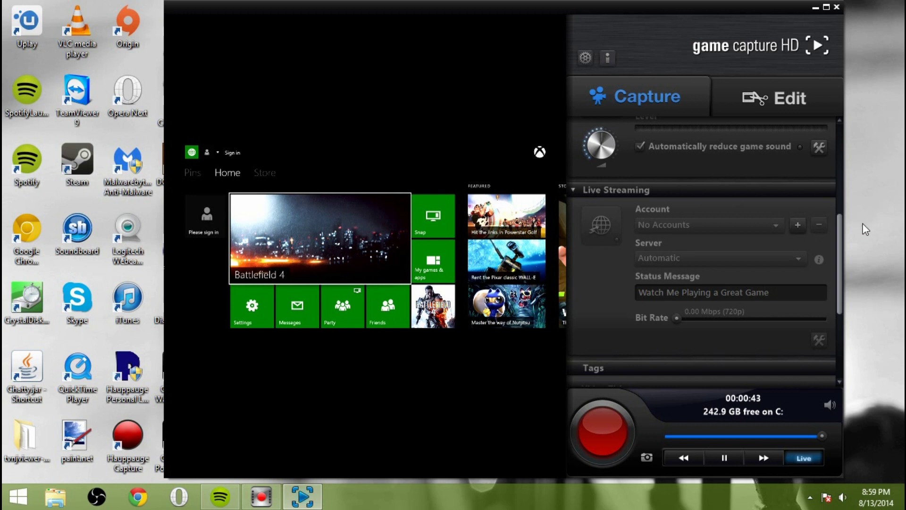
left_click_drag(840, 230, 845, 141)
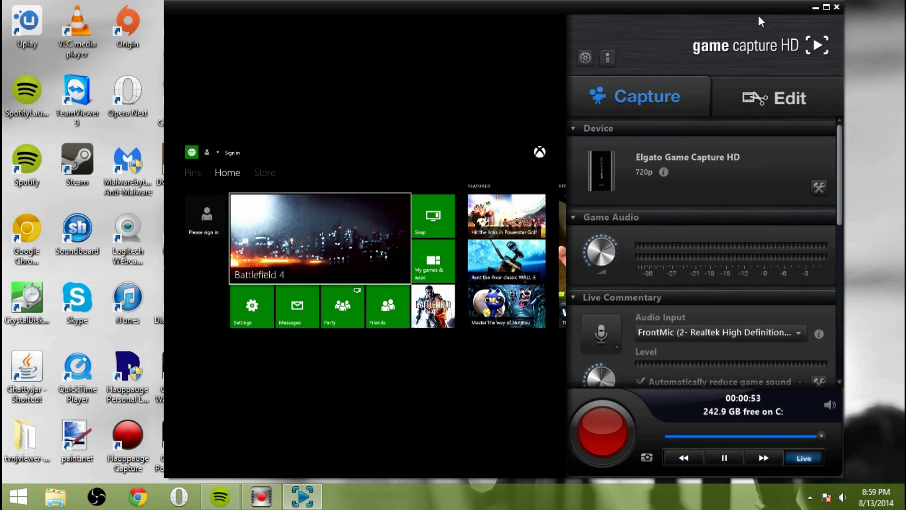
left_click(585, 57)
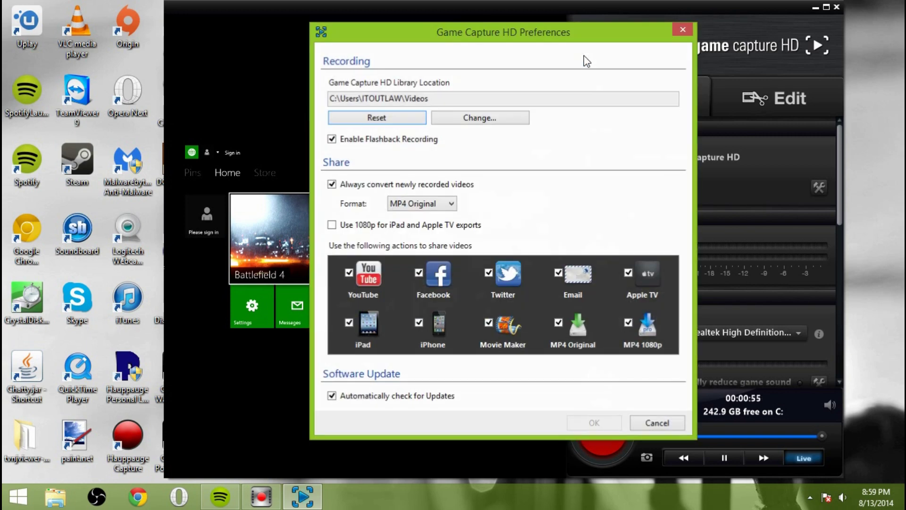
left_click(682, 29)
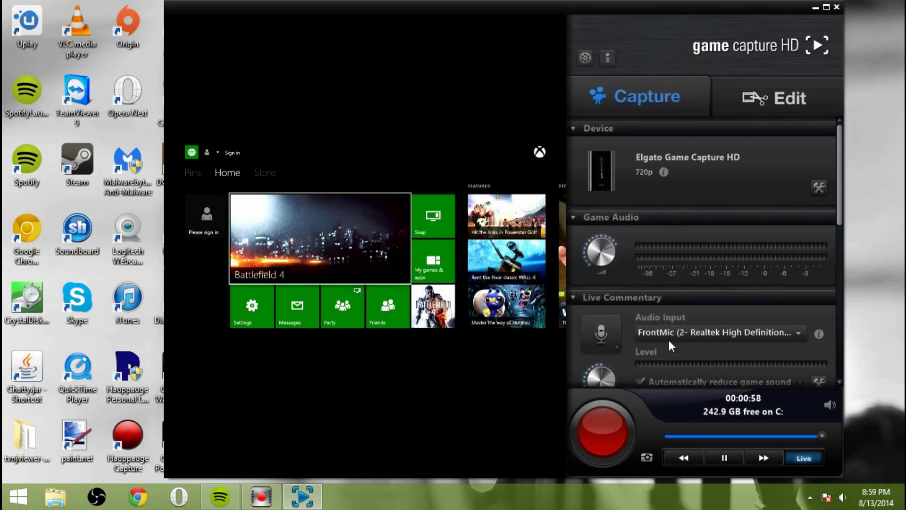
left_click(837, 7)
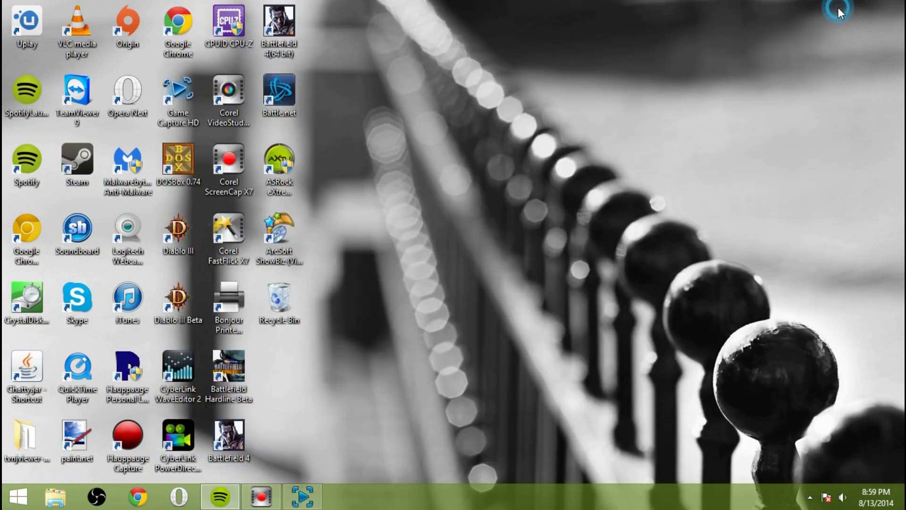
Launch OBS and open its Settings window from the Settings menu.
left_click(97, 496)
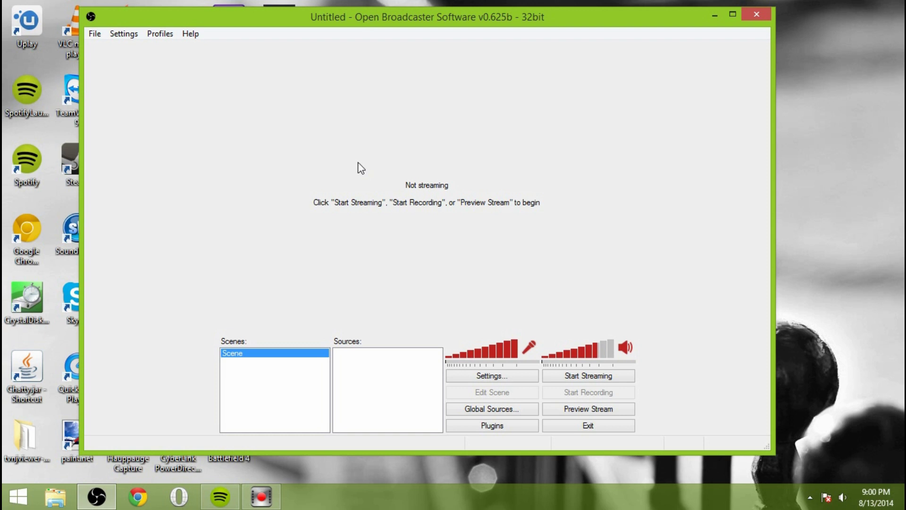
left_click(125, 34)
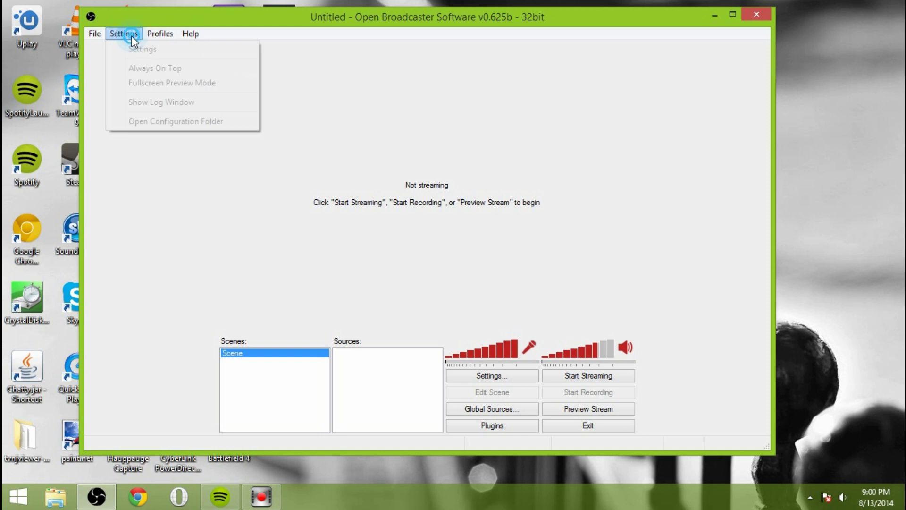
left_click(136, 47)
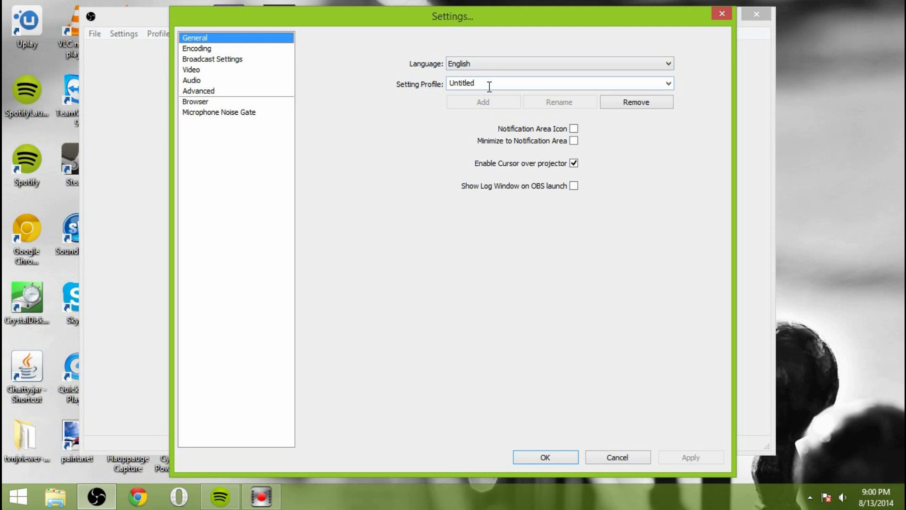
On the Encoding page, check the Max Bitrate value of 2500 kb/s.
left_click(239, 49)
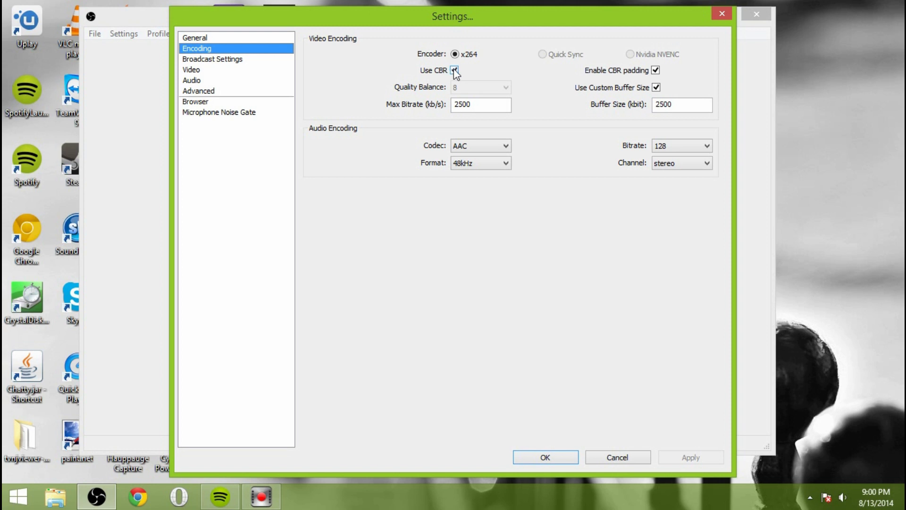
left_click(477, 104)
mouse_move(491, 107)
In Broadcast Settings, keep Live Stream mode and Twitch / Justin.tv, and open the server list.
left_click(231, 60)
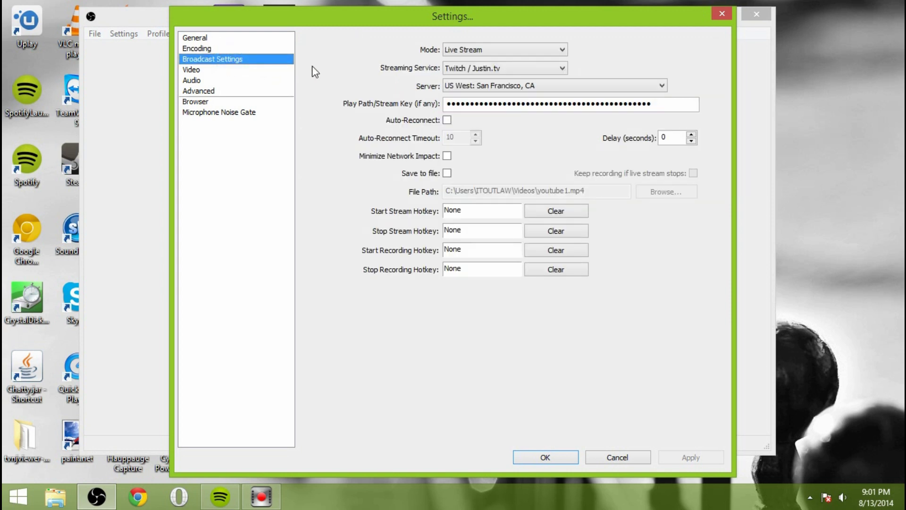
left_click(528, 49)
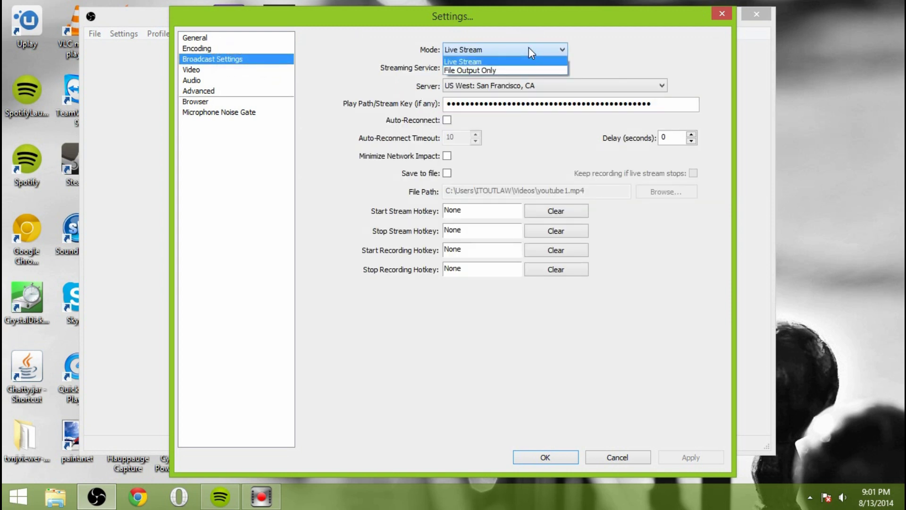
left_click(506, 61)
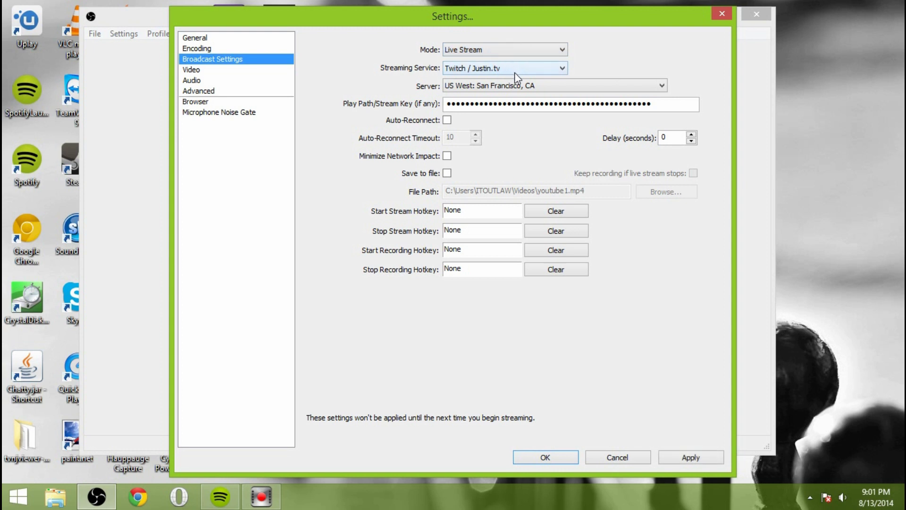
left_click(519, 70)
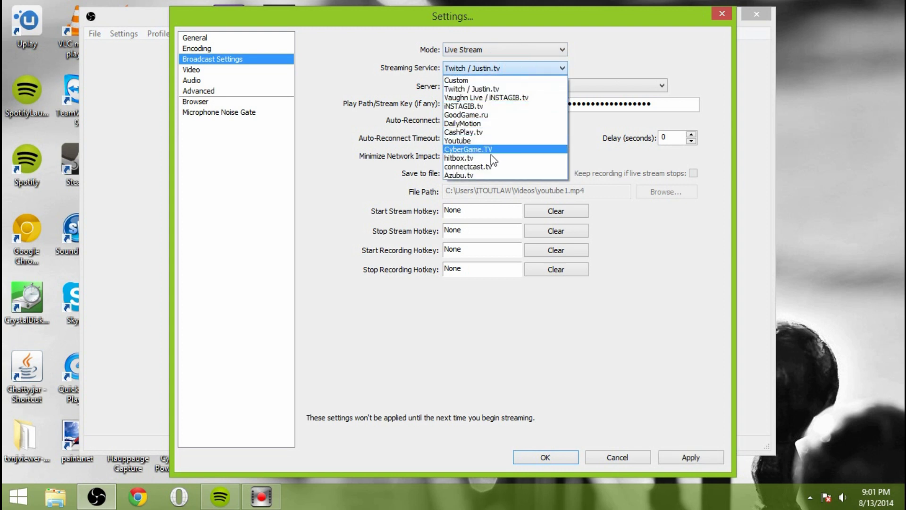
left_click(497, 89)
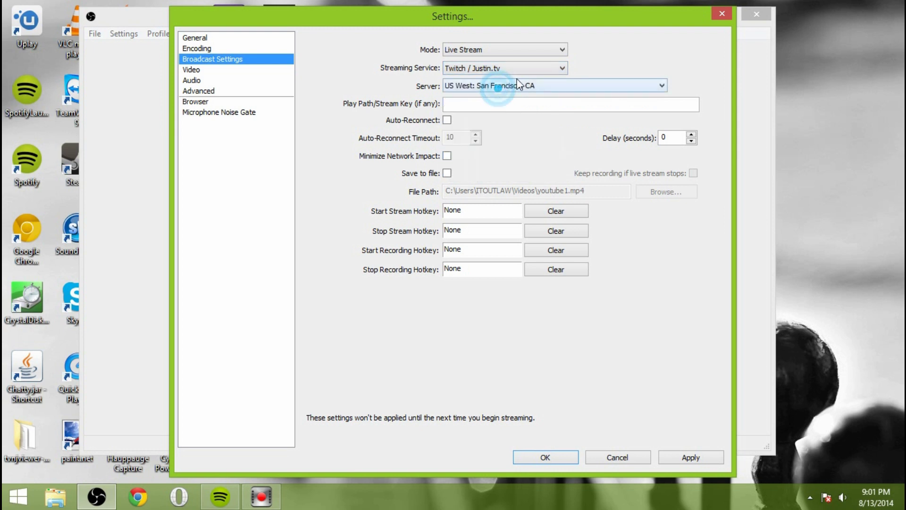
left_click(605, 37)
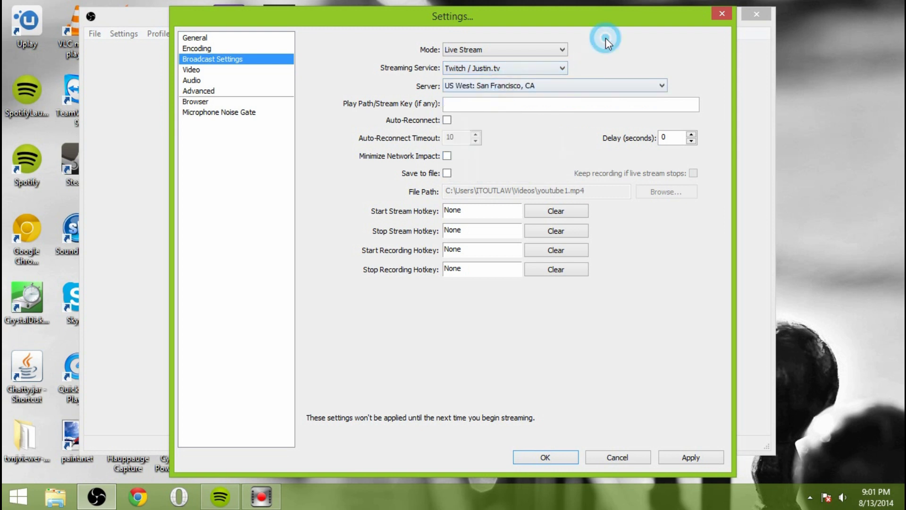
left_click(579, 89)
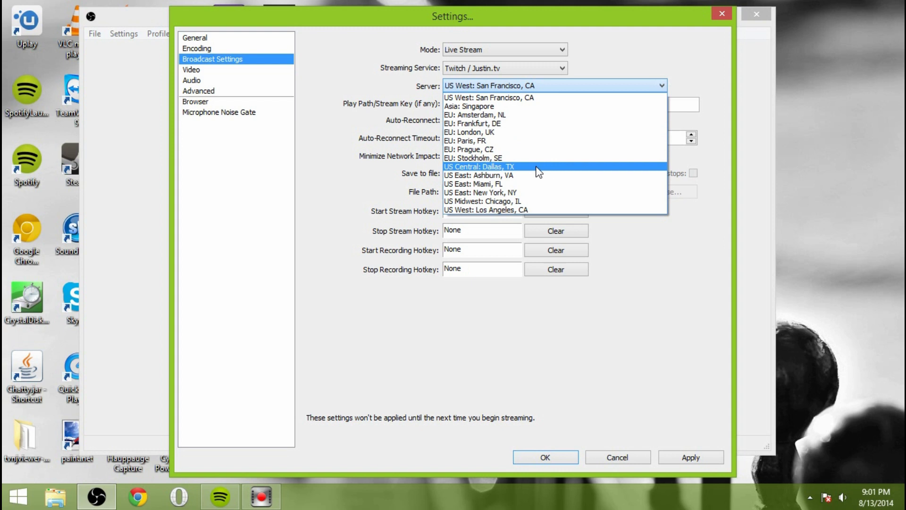
Keep the US West: San Francisco, CA server and leave Auto-Reconnect off.
left_click(563, 97)
left_click(564, 103)
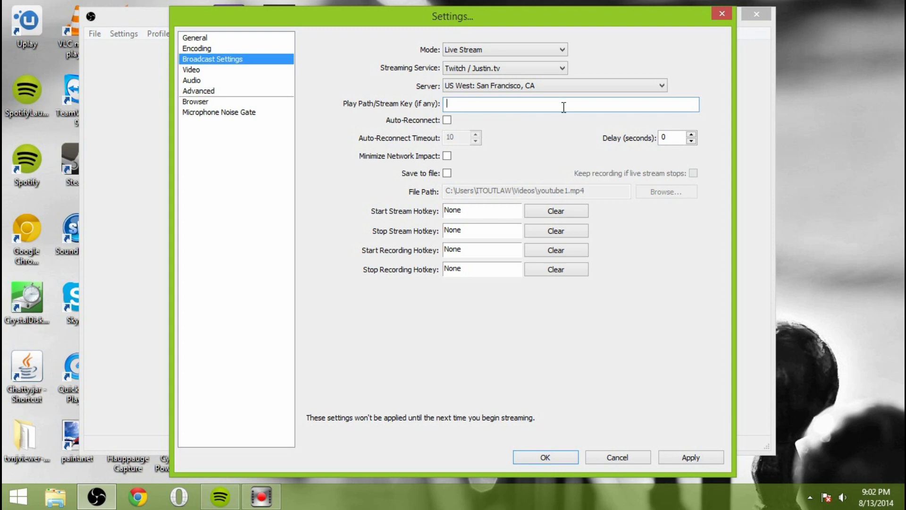
left_click(447, 120)
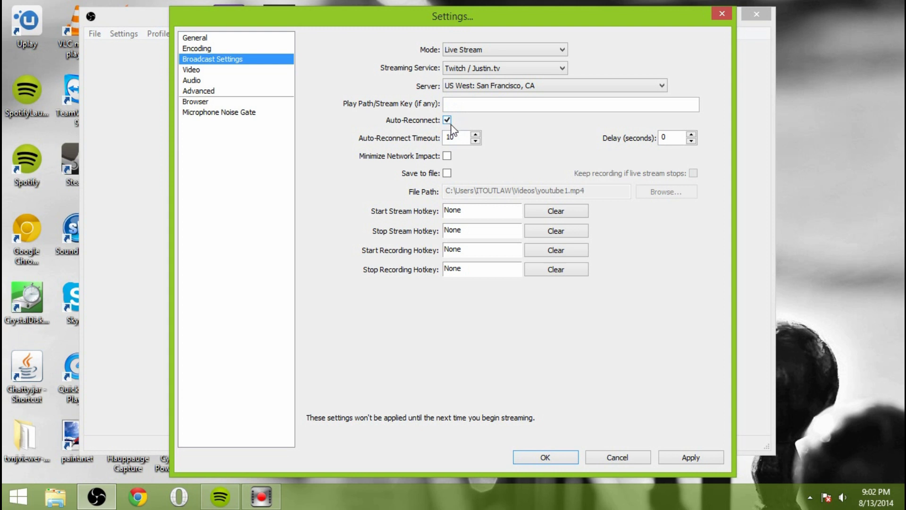
left_click(447, 121)
Apply the broadcast changes, then keep the AMD Radeon R7 200 Series adapter at 1280x720, no downscale.
left_click(257, 69)
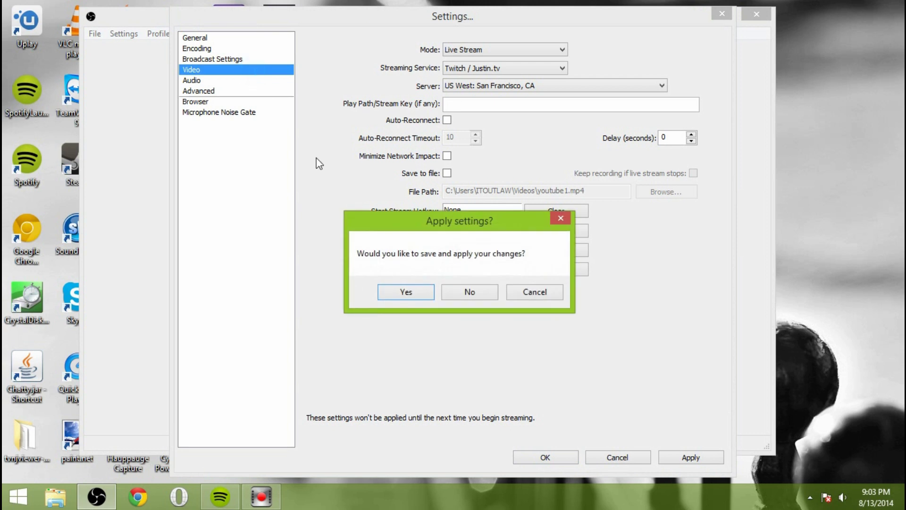
left_click(424, 291)
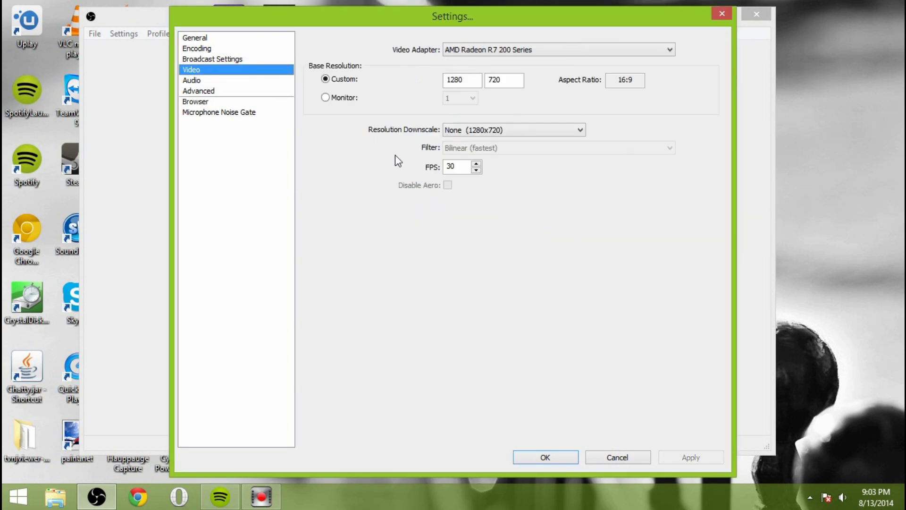
left_click(650, 47)
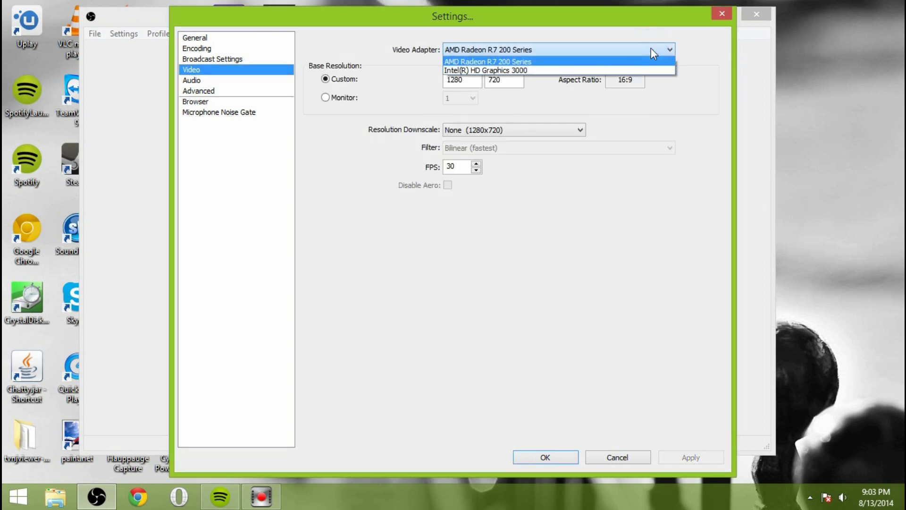
left_click(559, 61)
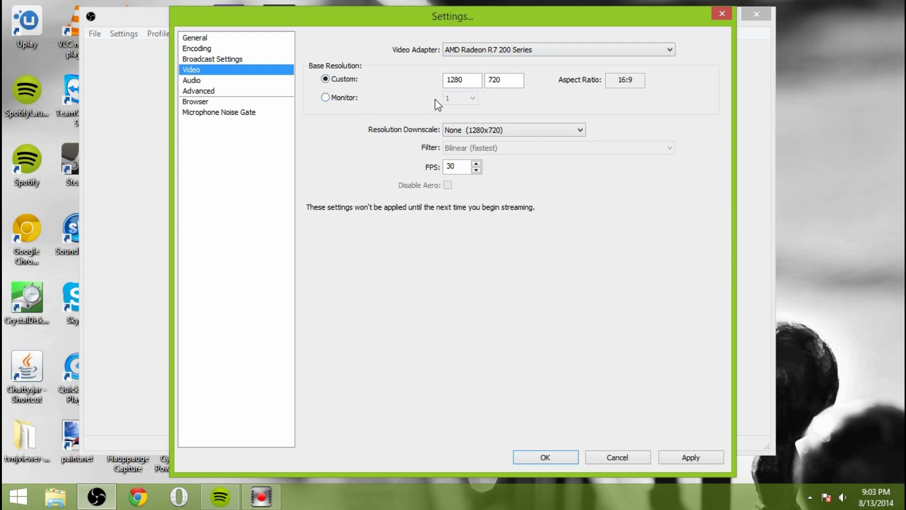
left_click(463, 83)
left_click(490, 132)
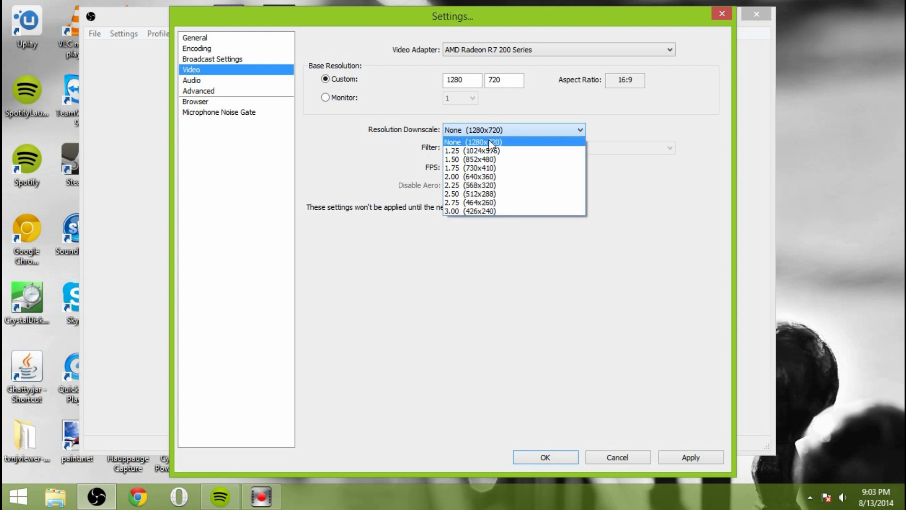
left_click(489, 141)
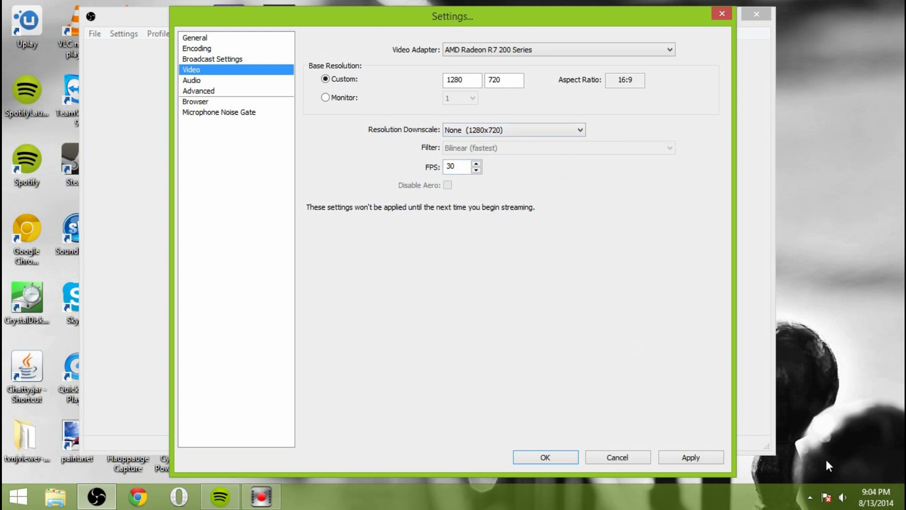
mouse_move(903, 507)
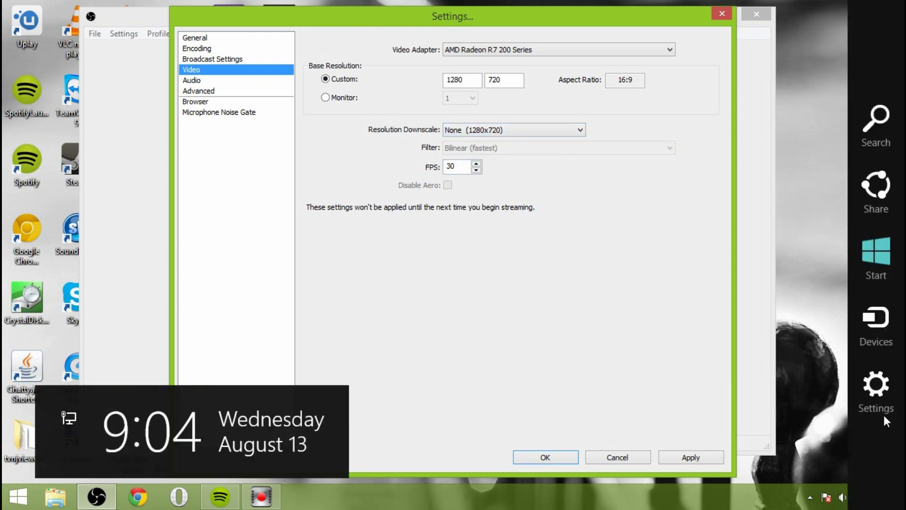
left_click(879, 393)
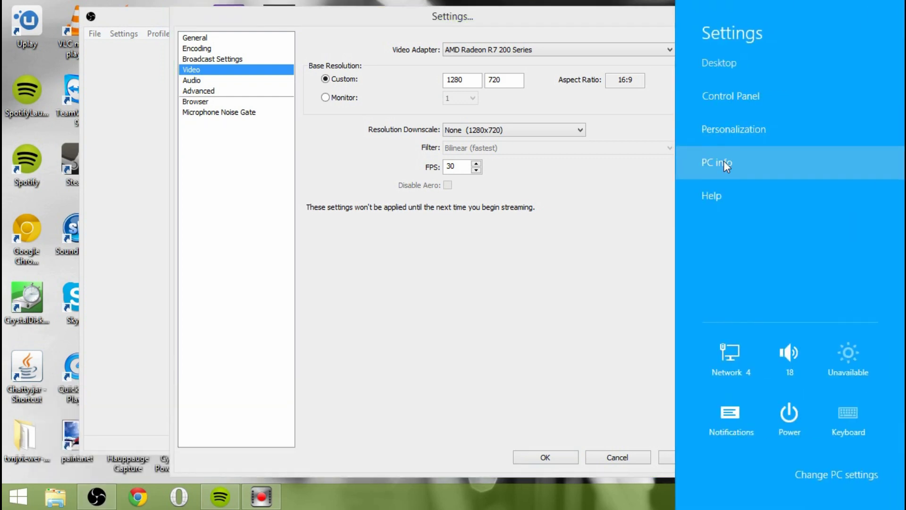
left_click(723, 162)
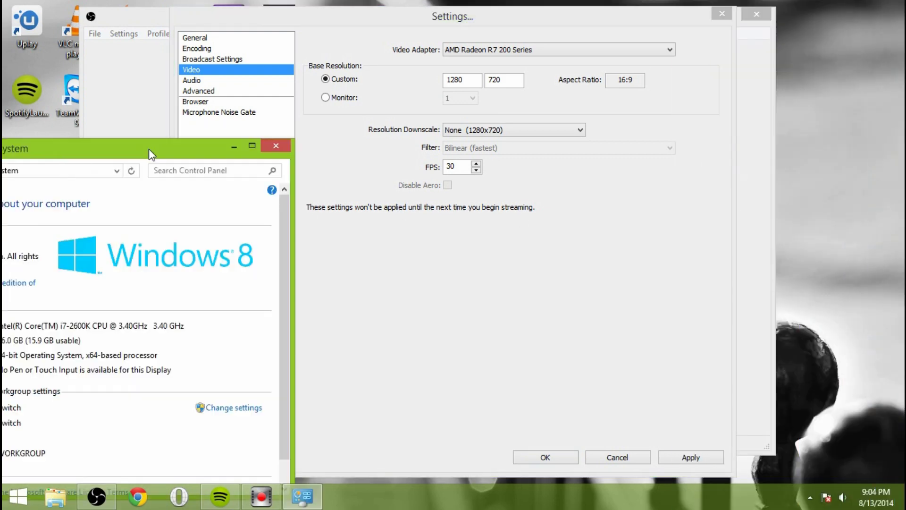
left_click(302, 495)
left_click_drag(148, 150, 479, 70)
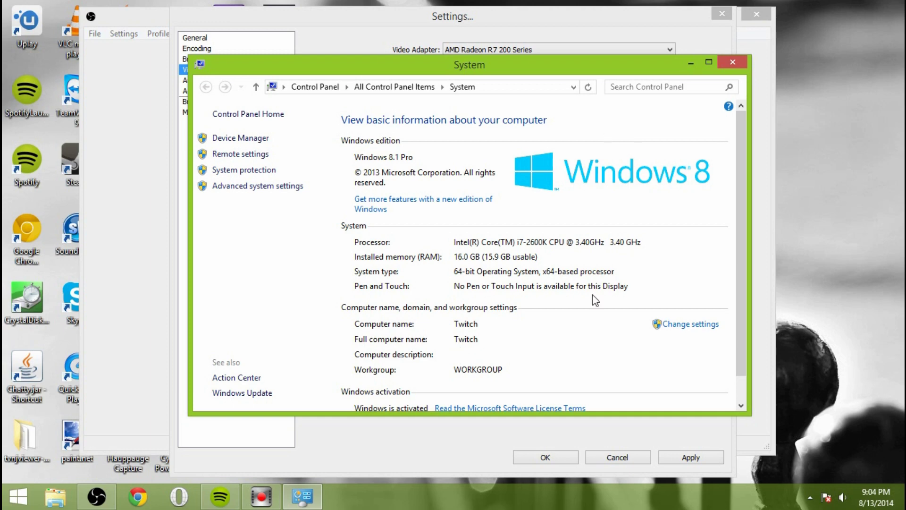
scroll(589, 304, "down", 1)
scroll(590, 304, "up", 1)
left_click(733, 63)
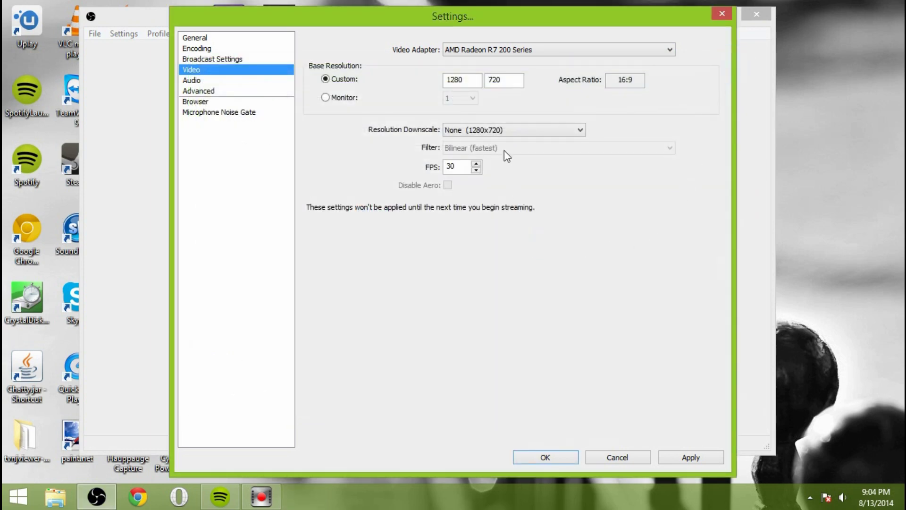
Leave the downscale at None (1280x720) and save the video settings.
left_click(515, 129)
left_click(515, 129)
left_click(214, 82)
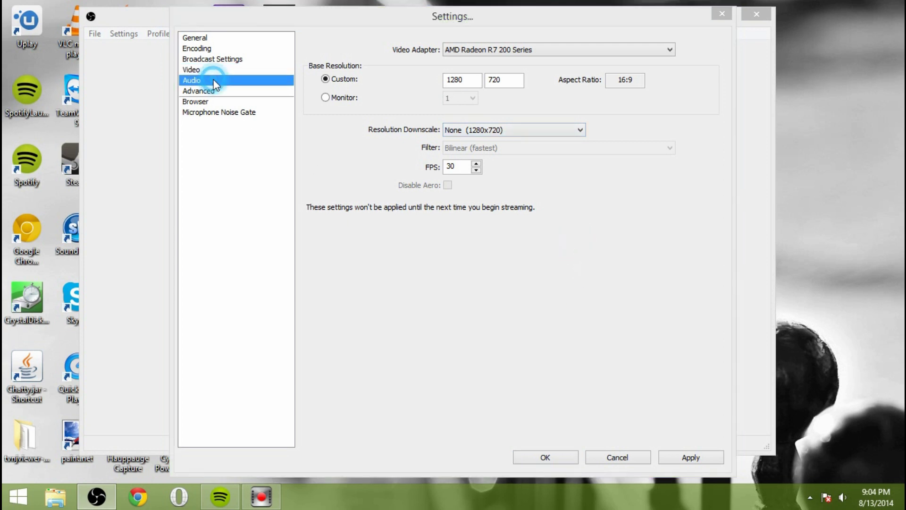
left_click(406, 290)
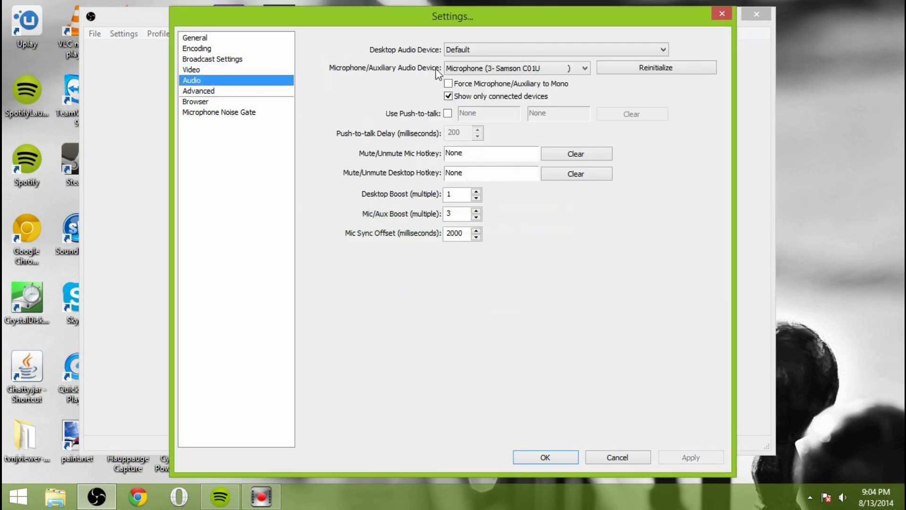
Keep Desktop Audio at Default and set the microphone to Samson C01U.
left_click(495, 51)
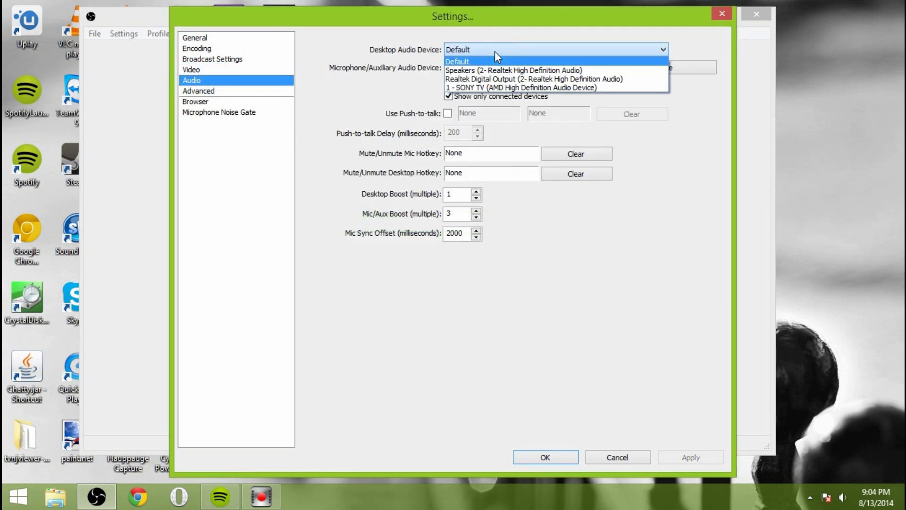
left_click(495, 51)
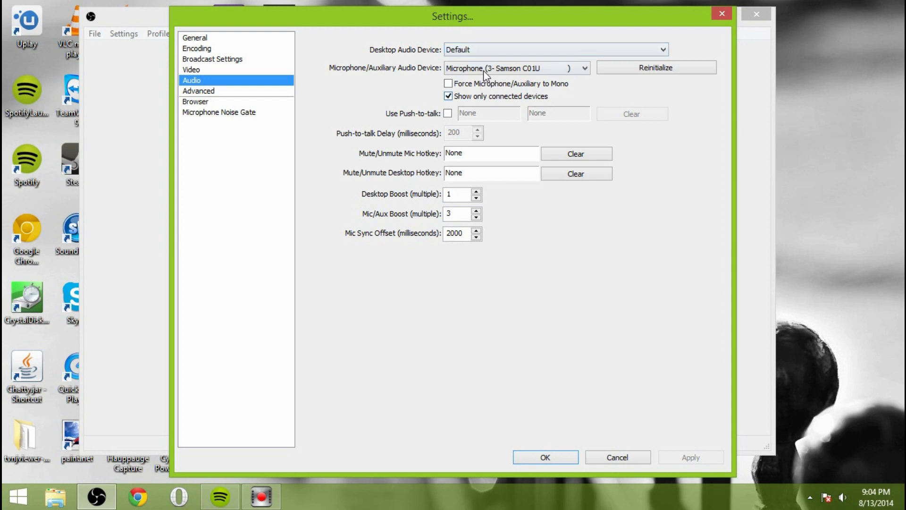
left_click(576, 69)
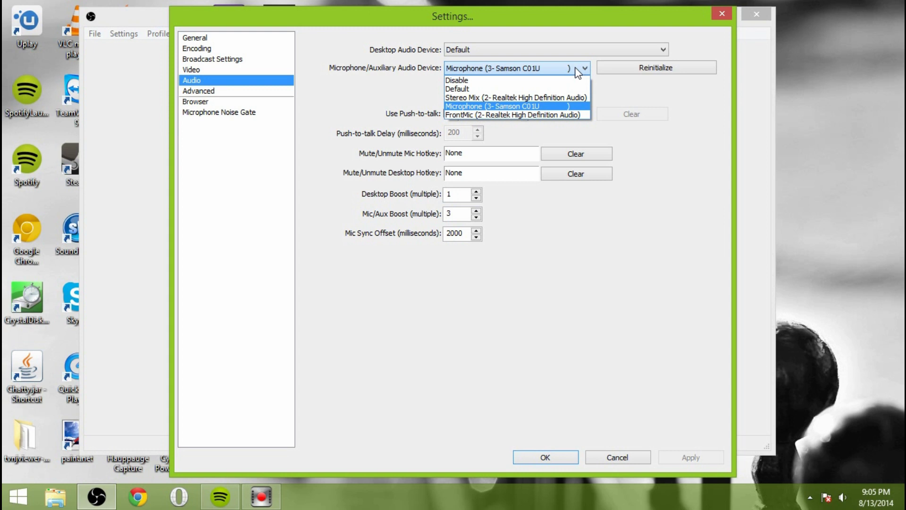
left_click(525, 105)
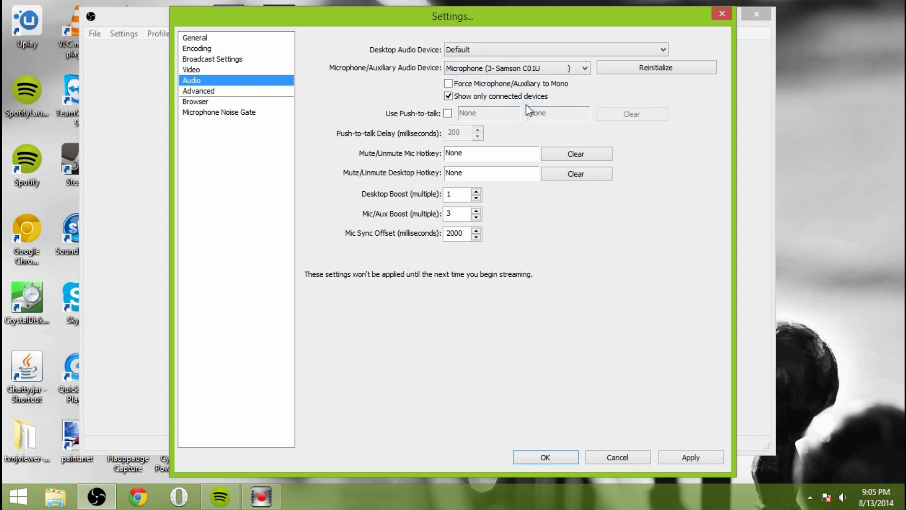
Keep the Mic Sync Offset at 2000 ms after a trial edit, then go to Advanced.
left_click(461, 232)
left_click(455, 232)
type("1")
left_click(455, 233)
left_click(239, 91)
Save the audio changes, keep the veryfast preset and main profile, and allow 61–120 FPS entry.
left_click(423, 298)
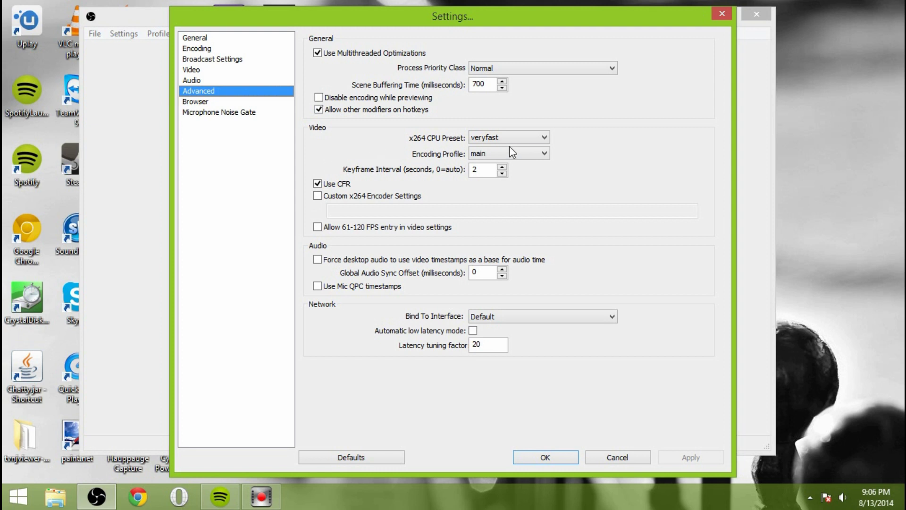
left_click(525, 140)
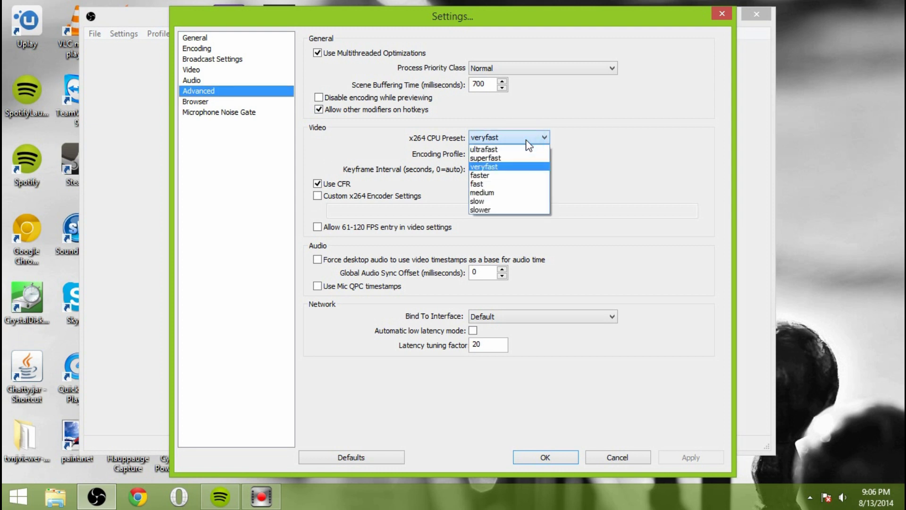
left_click(525, 139)
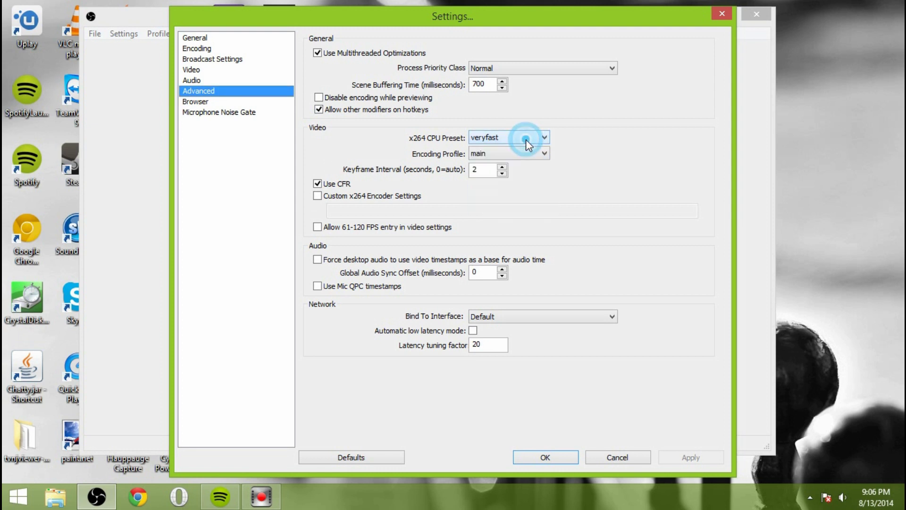
left_click(525, 151)
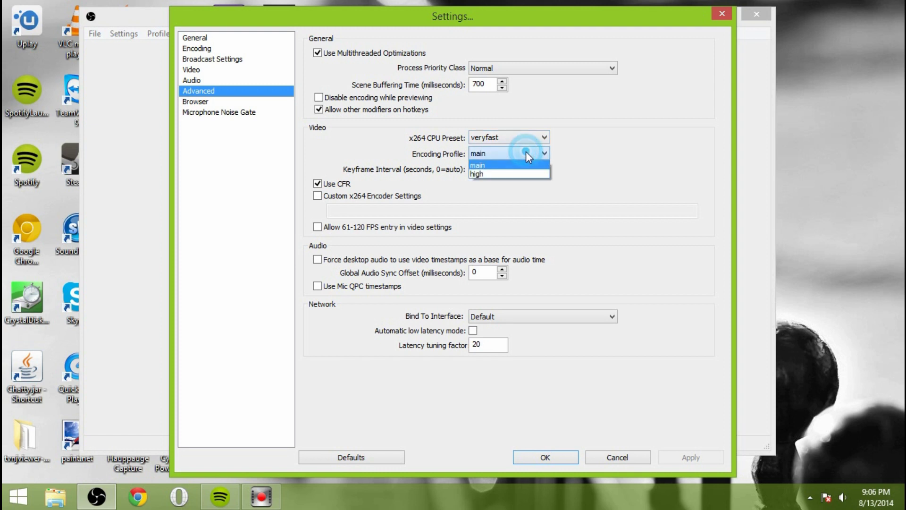
left_click(526, 152)
left_click(520, 228)
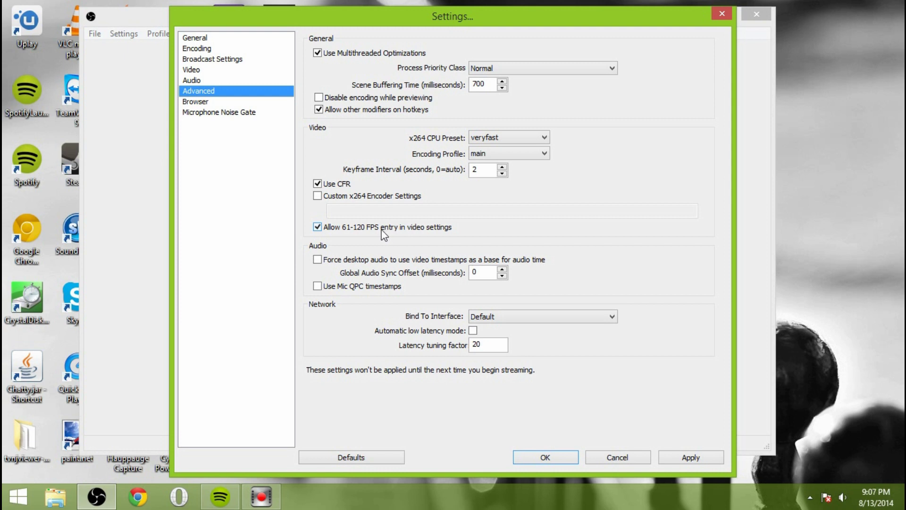
Save the advanced settings, then show the Browser settings page.
left_click(205, 71)
left_click(406, 293)
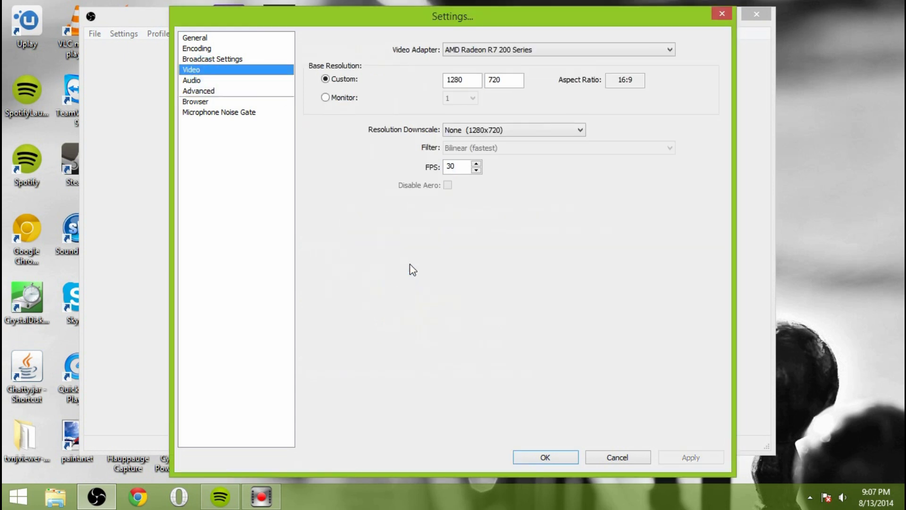
left_click(228, 91)
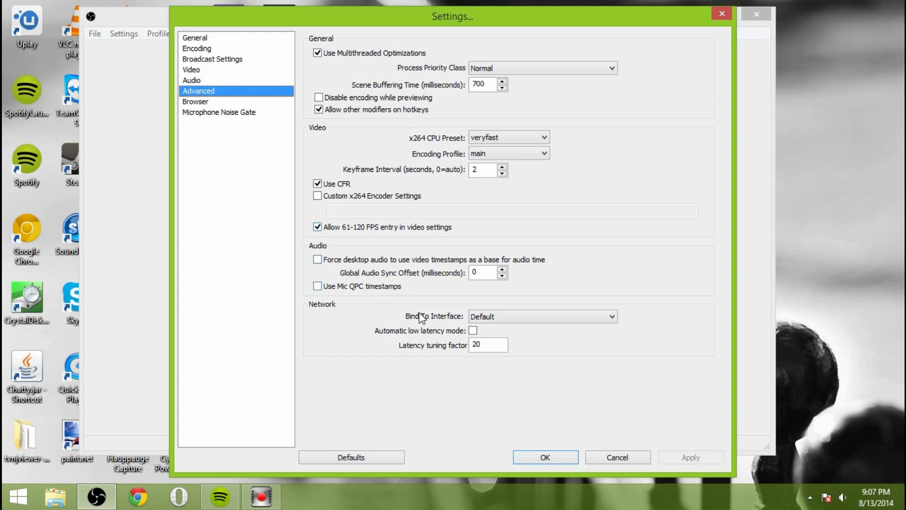
left_click(207, 101)
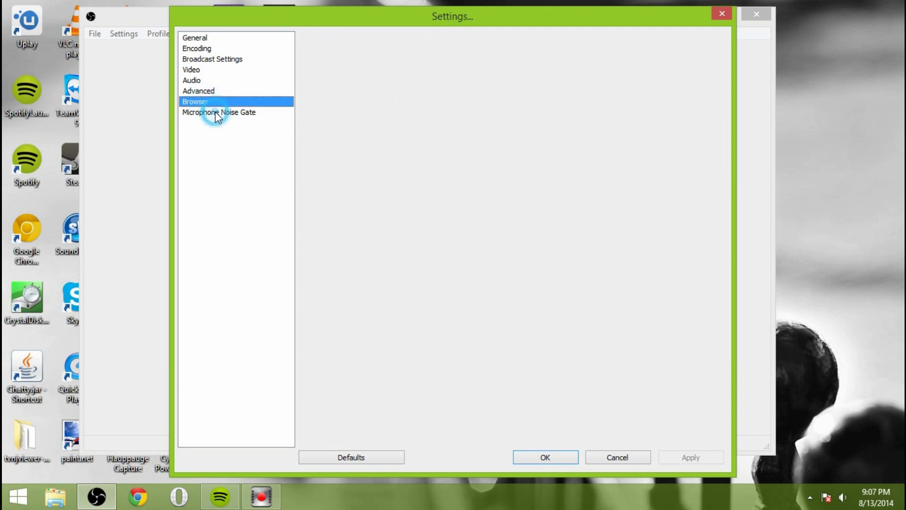
Disable the microphone noise gate and apply the change.
left_click(217, 113)
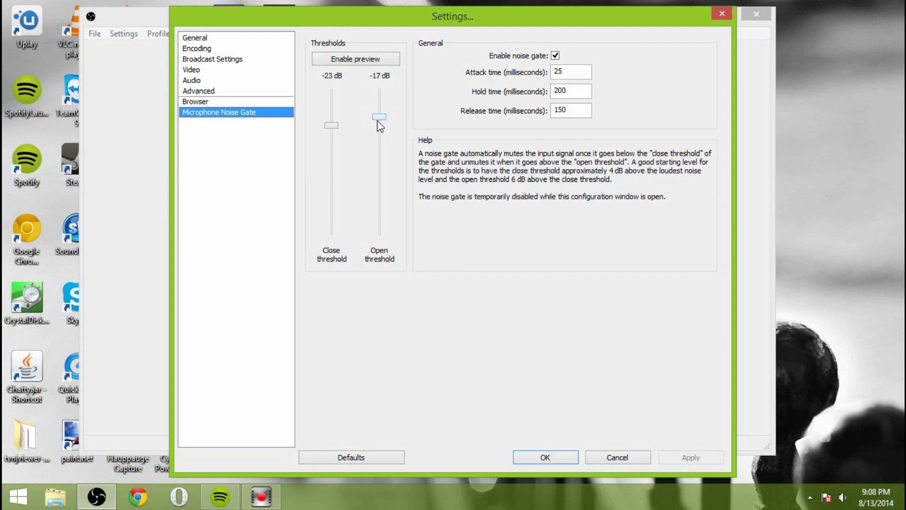
left_click(555, 56)
left_click(665, 451)
Save the settings, start the preview, and add the Elgato global source named Elgato.
left_click(542, 458)
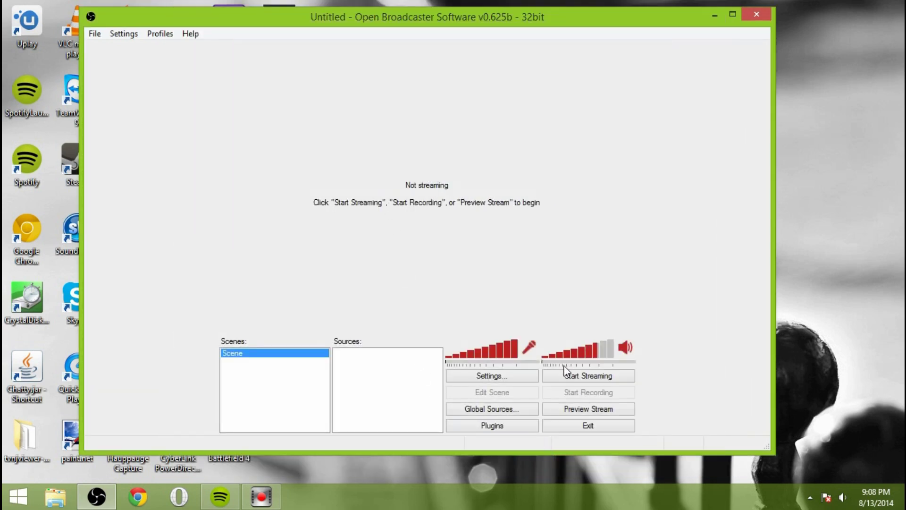
left_click(572, 410)
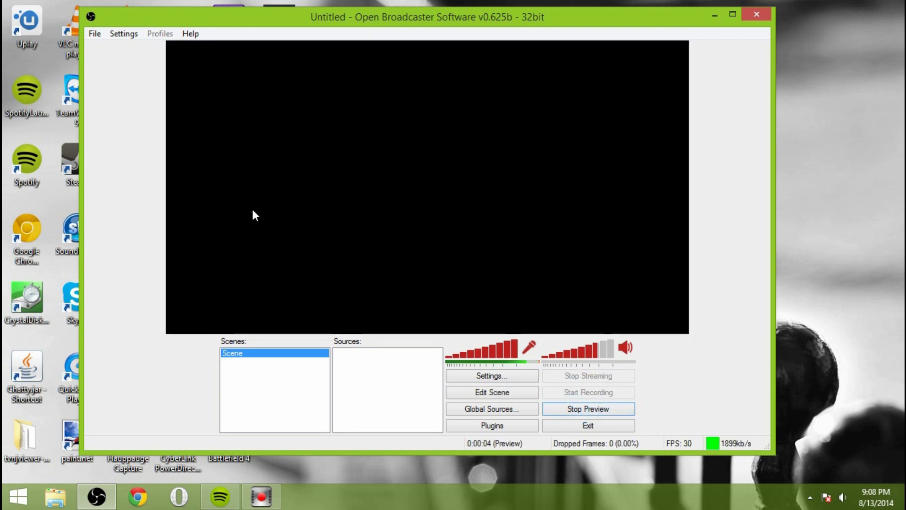
right_click(351, 355)
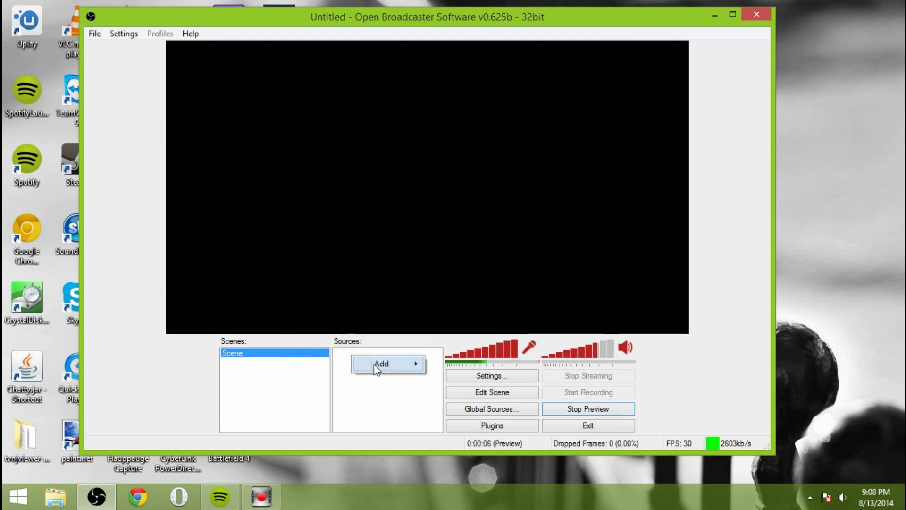
mouse_move(374, 363)
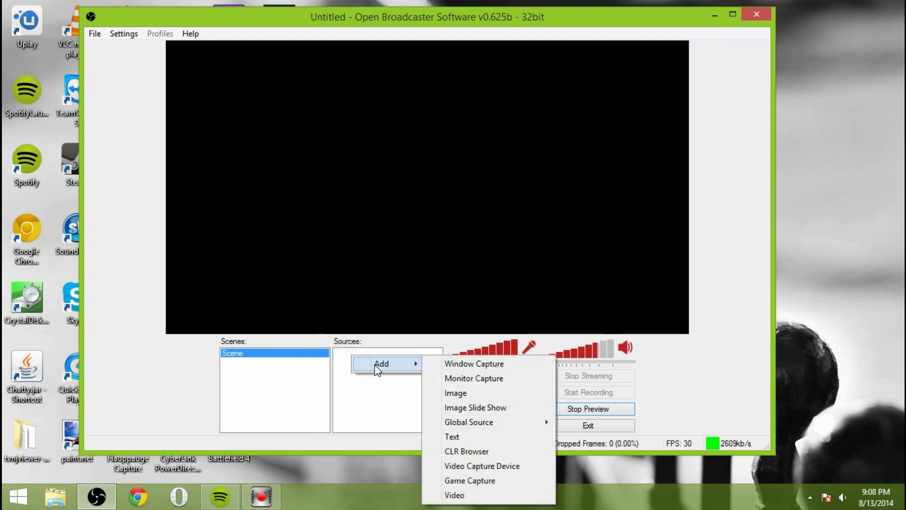
mouse_move(478, 425)
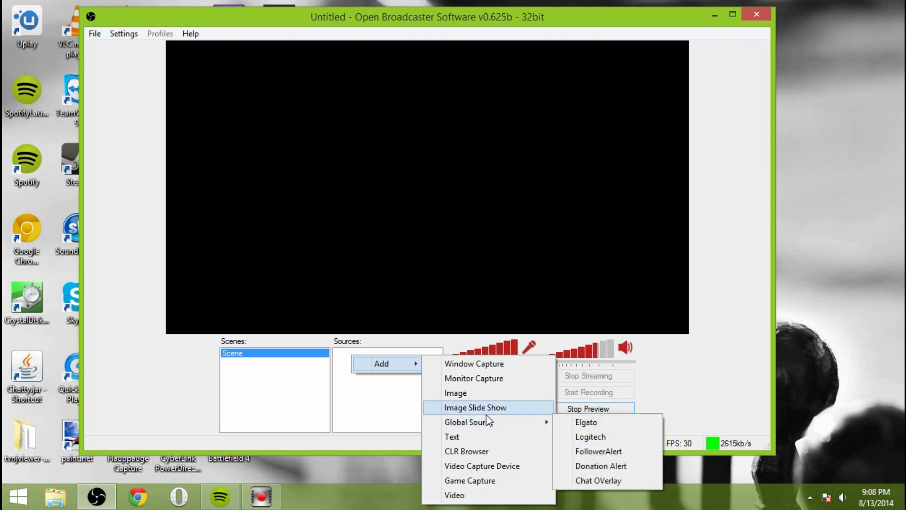
mouse_move(544, 420)
left_click(586, 422)
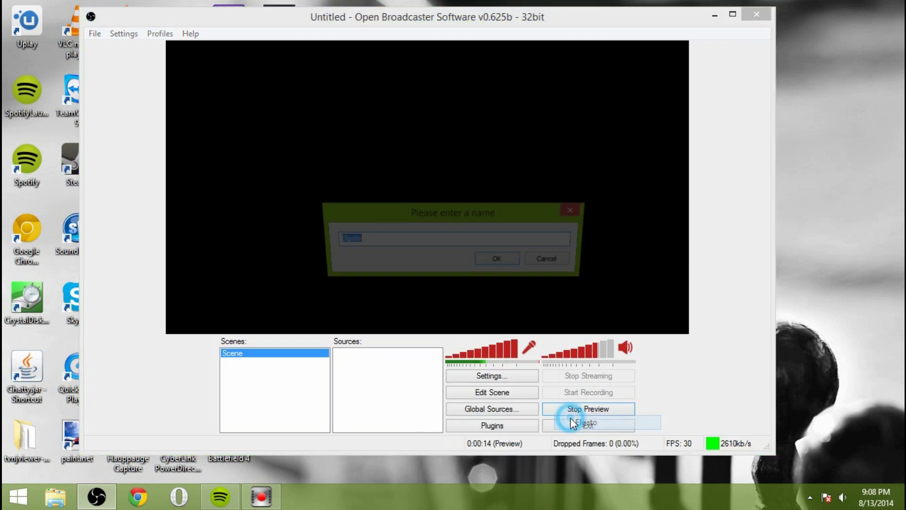
left_click(488, 262)
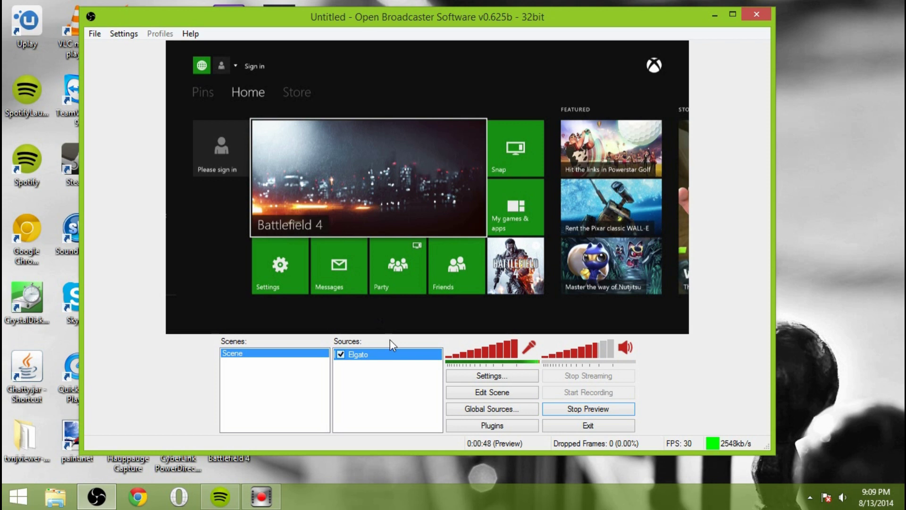
Uncheck Use Buffering in the Elgato source's properties and save the change.
right_click(378, 354)
left_click(419, 445)
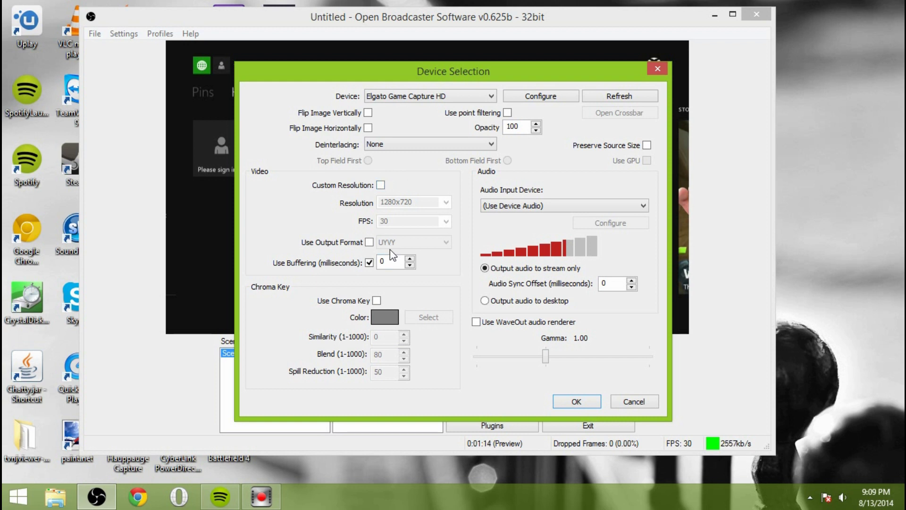
left_click(369, 263)
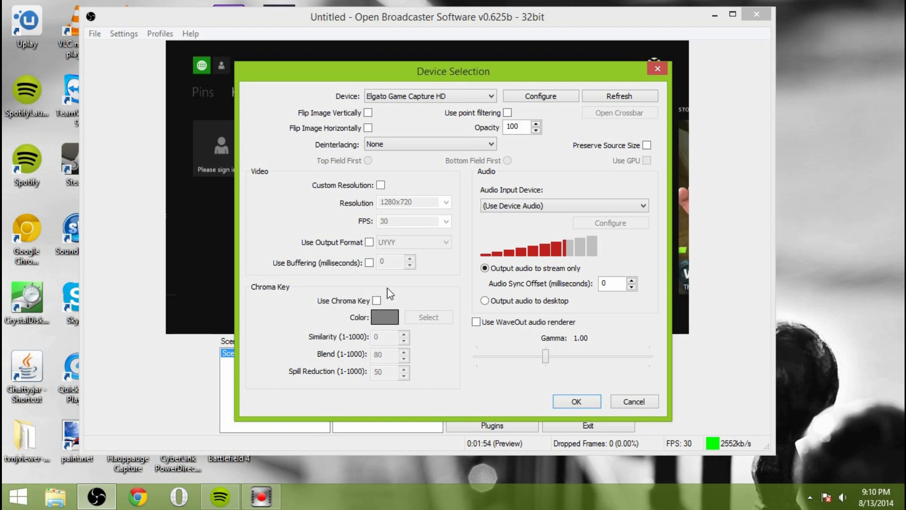
left_click(564, 401)
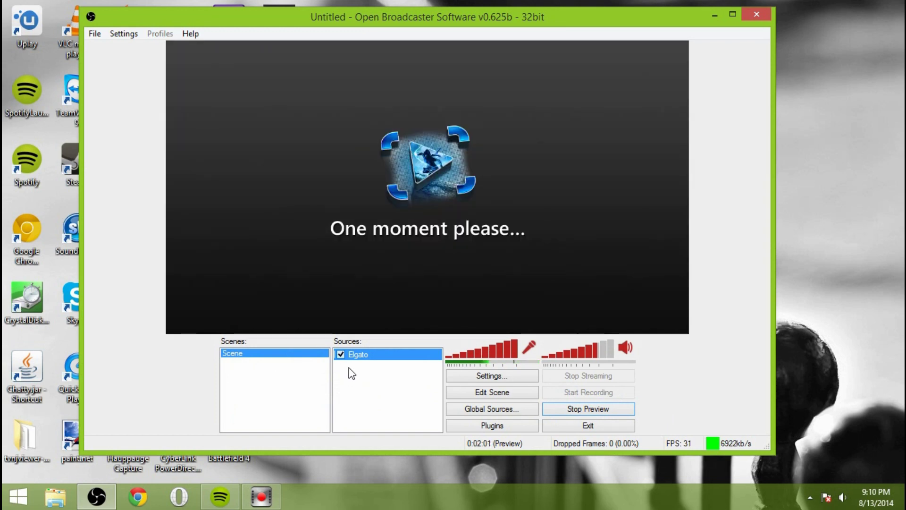
Choose the Logitech global source from the Sources list's Add menu.
right_click(352, 374)
mouse_move(384, 376)
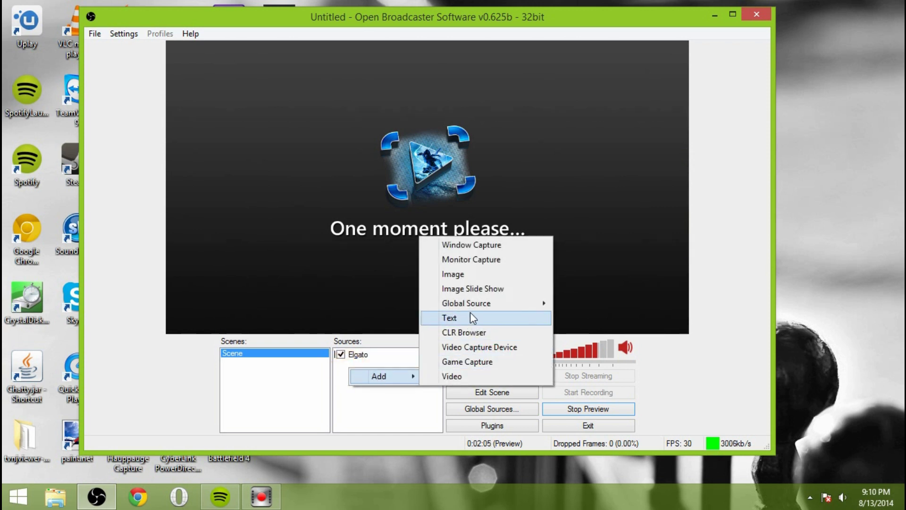
mouse_move(474, 304)
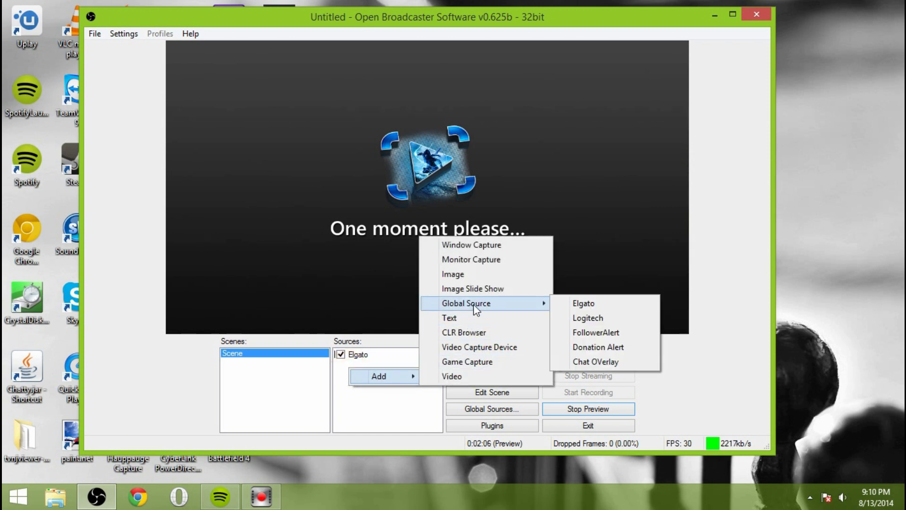
left_click(591, 317)
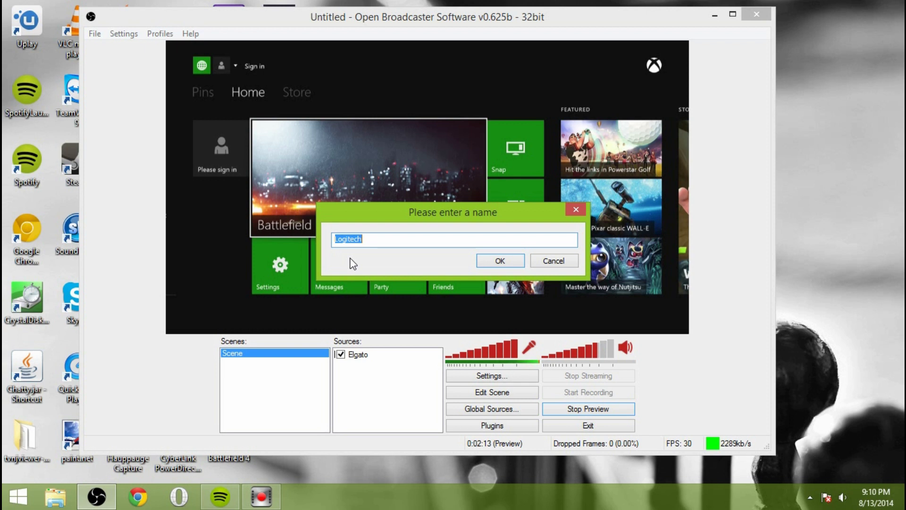
Confirm the name Logitech, enable Edit Scene, and shrink the webcam into the bottom-right corner.
left_click(499, 261)
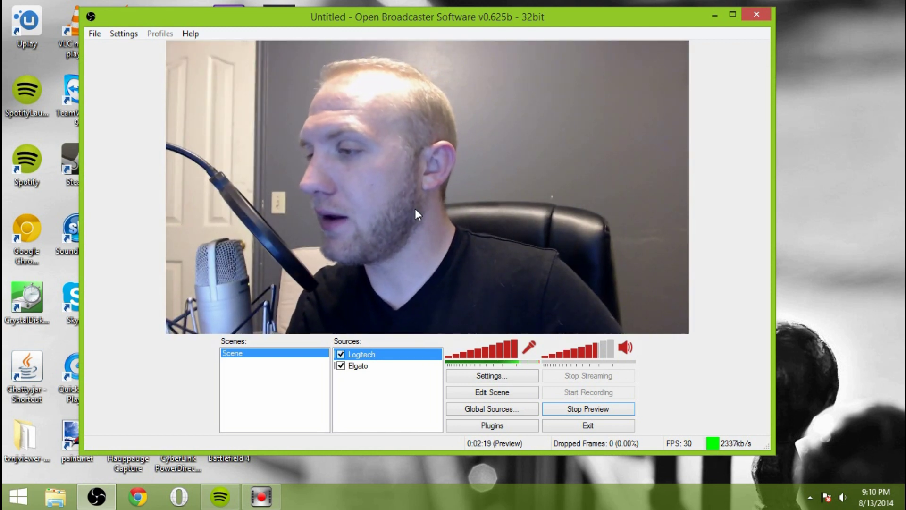
left_click(491, 393)
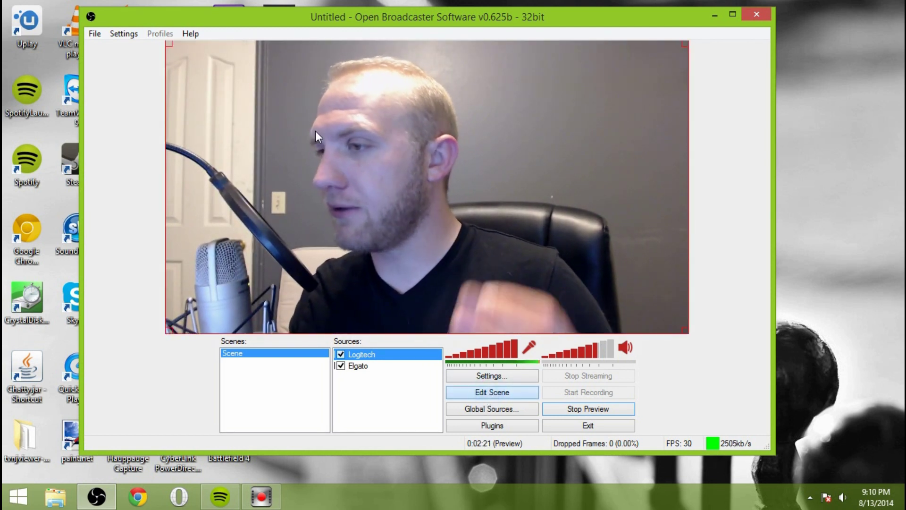
left_click_drag(168, 45, 542, 251)
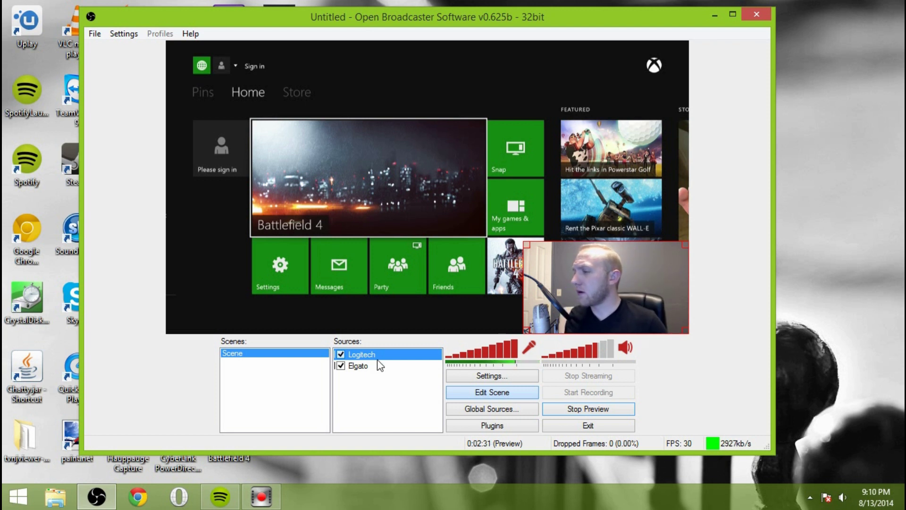
Open the Logitech webcam's properties and leave its Audio Input Device on Disable.
right_click(357, 354)
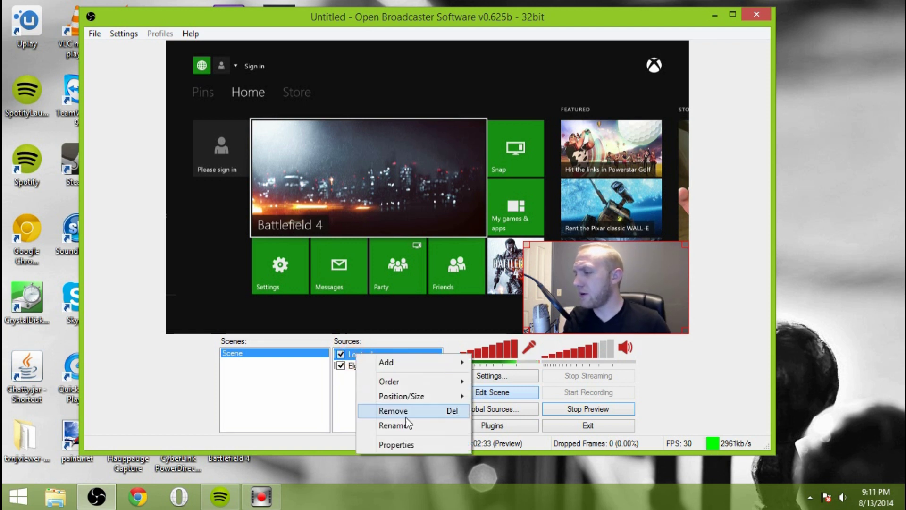
left_click(400, 444)
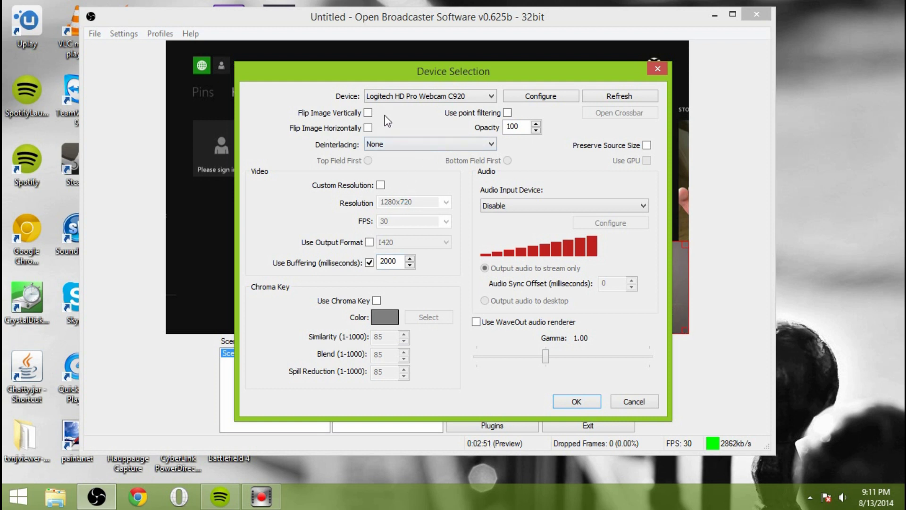
left_click(517, 205)
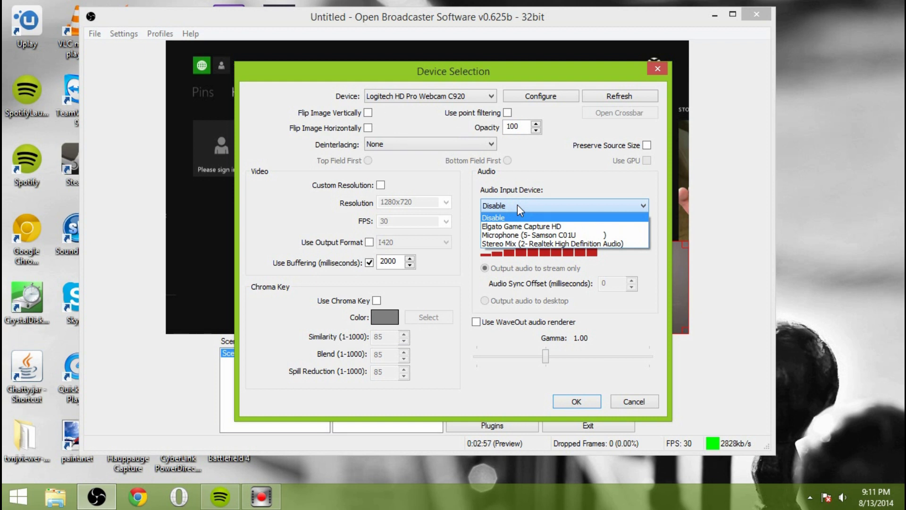
left_click(517, 205)
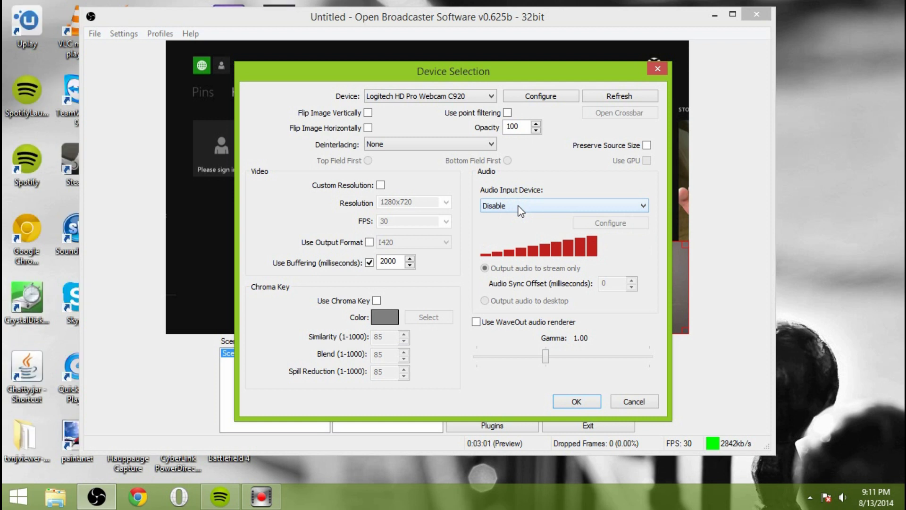
left_click(518, 206)
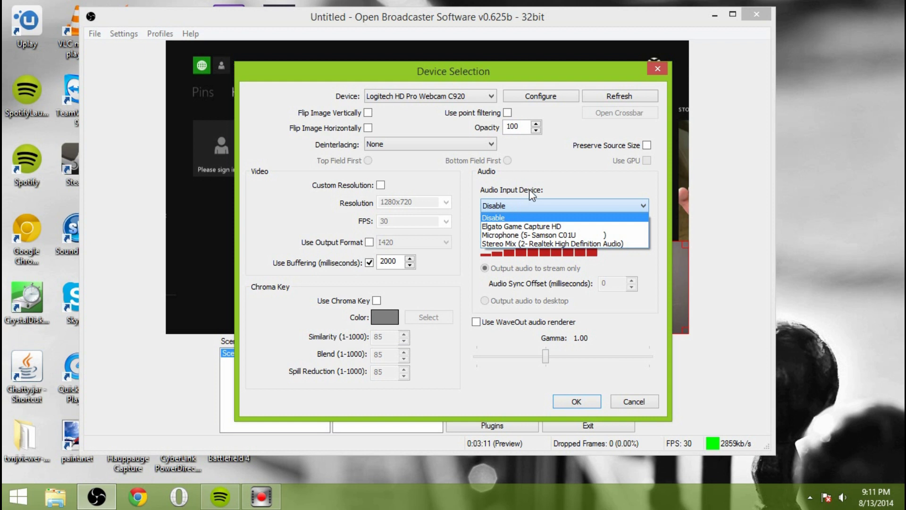
left_click(528, 190)
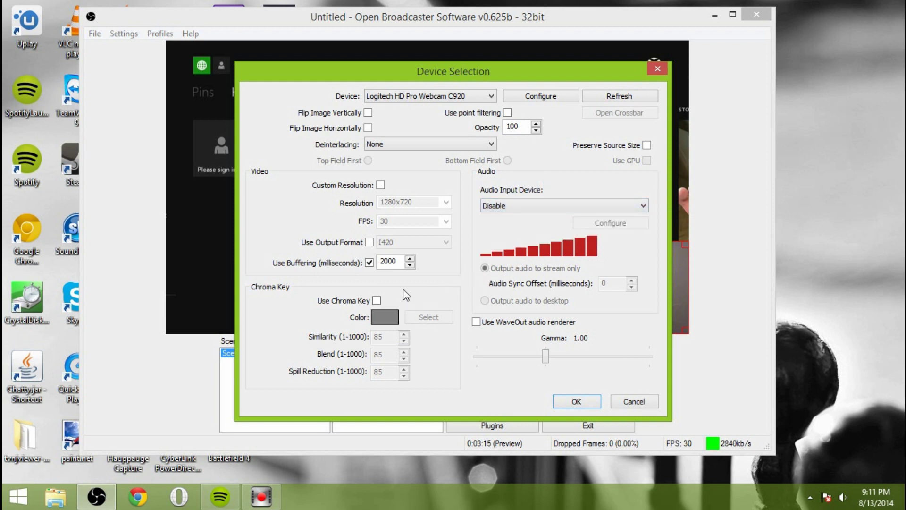
Enable chroma key keyed to the webcam's grey background, with Similarity 10 and Blend 10.
left_click_drag(393, 77, 198, 94)
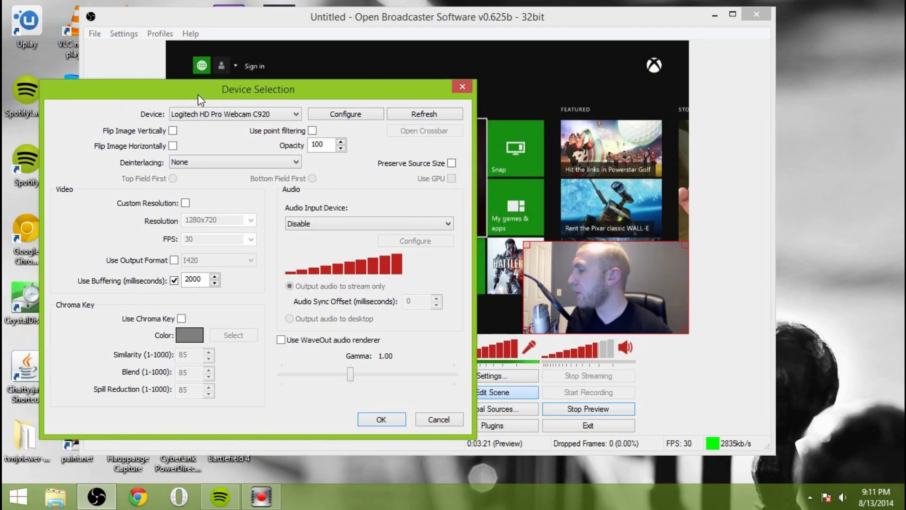
left_click(181, 318)
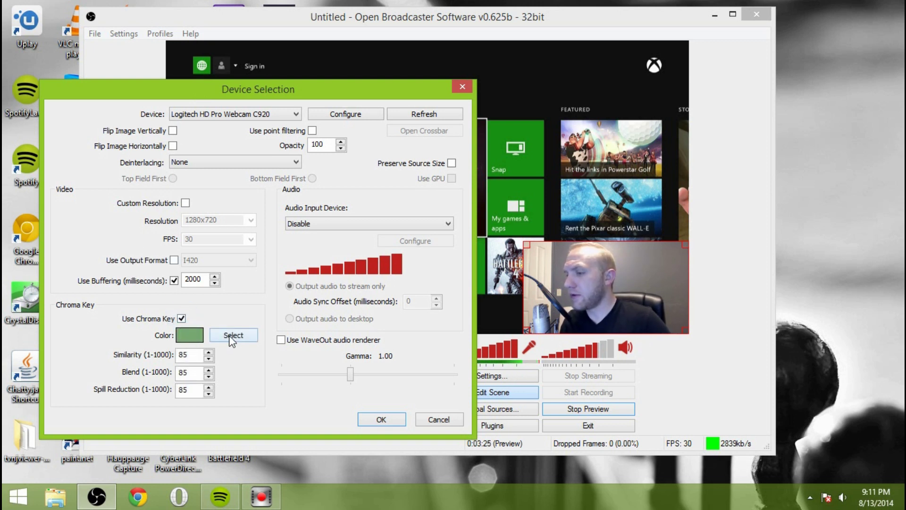
left_click(230, 337)
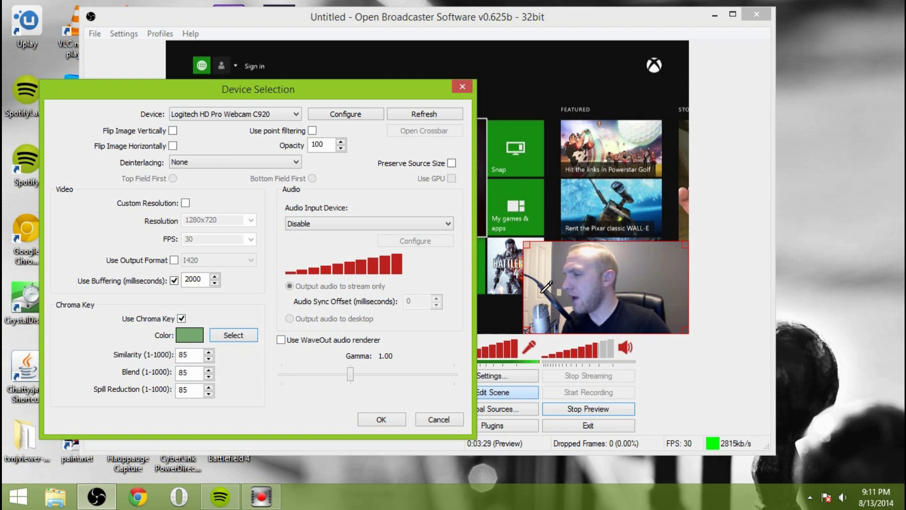
left_click(661, 282)
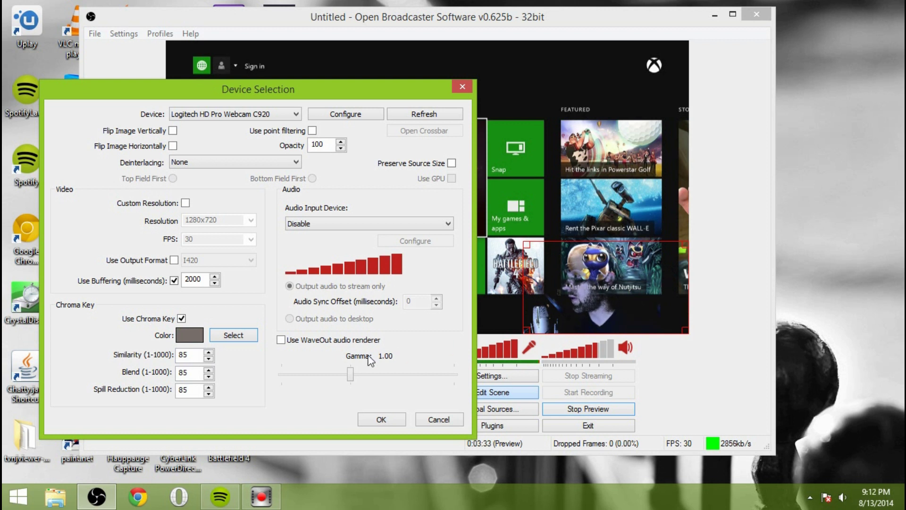
double_click(184, 355)
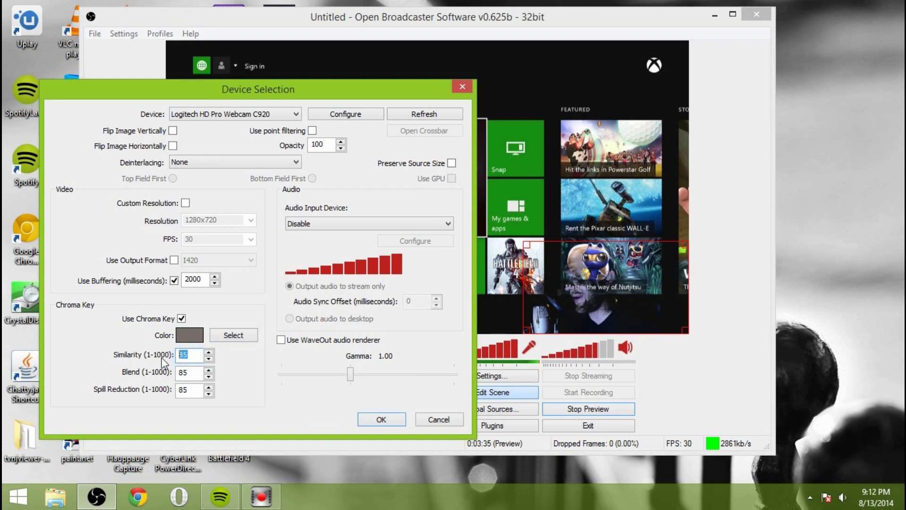
type("10")
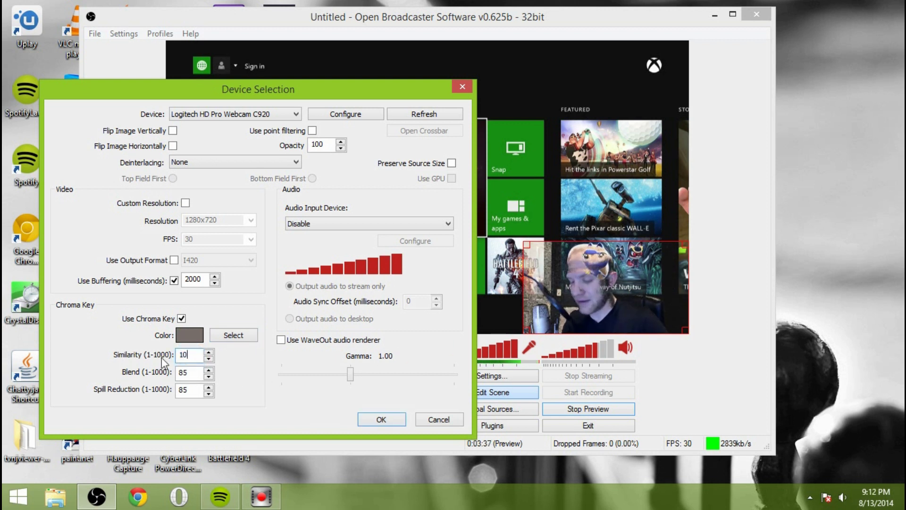
double_click(201, 375)
type("10")
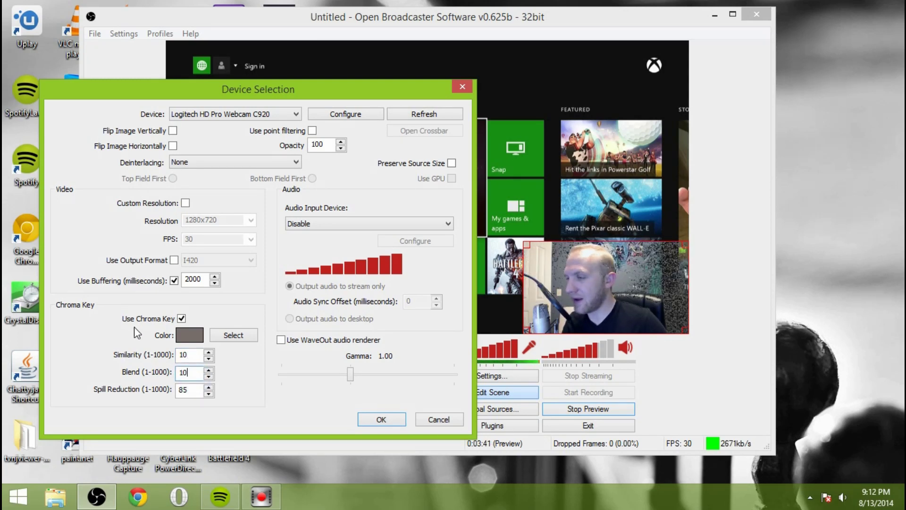
Re-key the webcam on a dark colour, trying Similarity 85 before resetting it to 10.
left_click(181, 319)
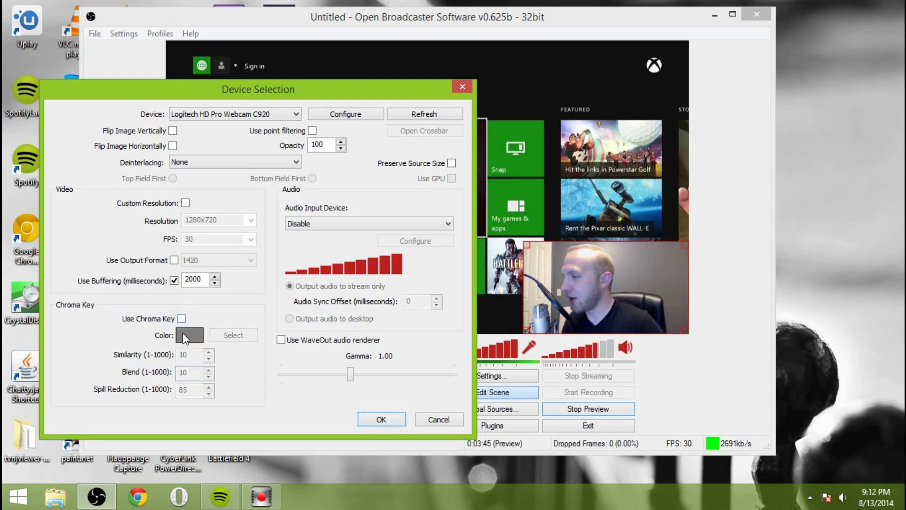
left_click(181, 319)
left_click(222, 334)
left_click(627, 321)
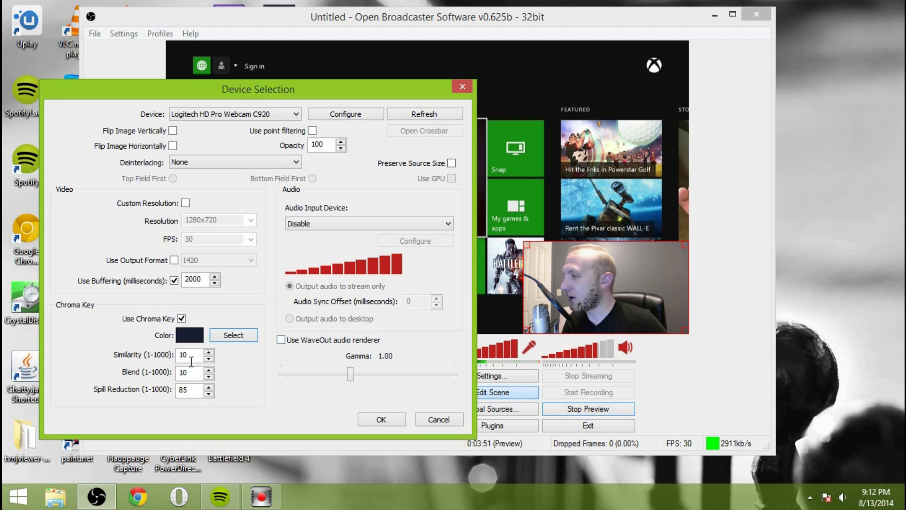
left_click_drag(190, 357, 169, 355)
type("85")
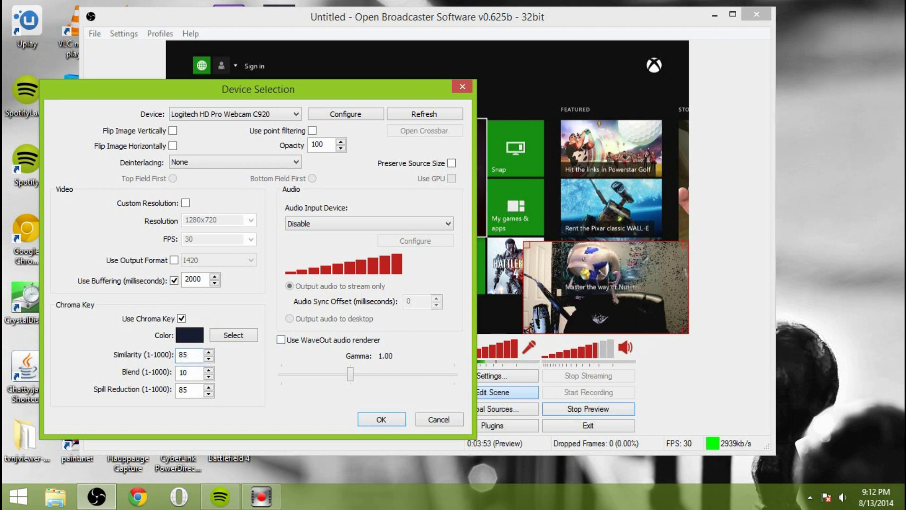
double_click(191, 355)
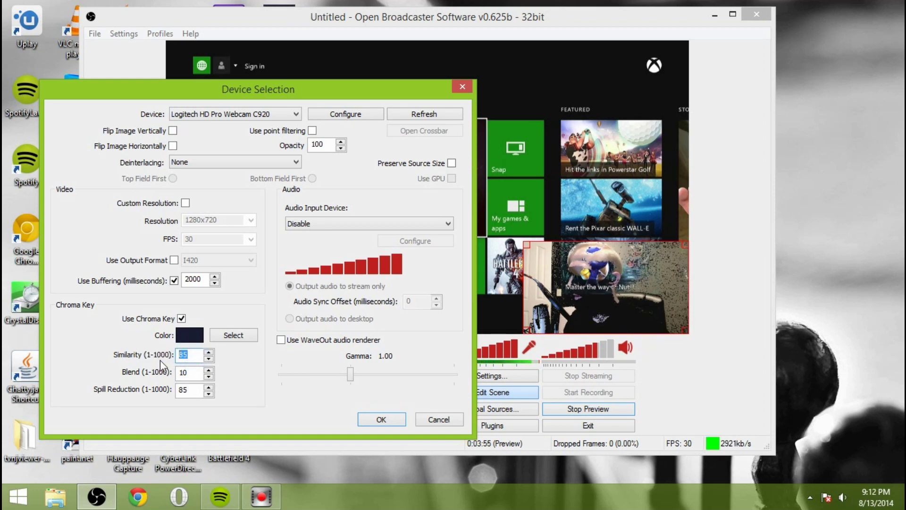
type("10")
Key on the face's skin tone, then turn chroma key off.
left_click(233, 335)
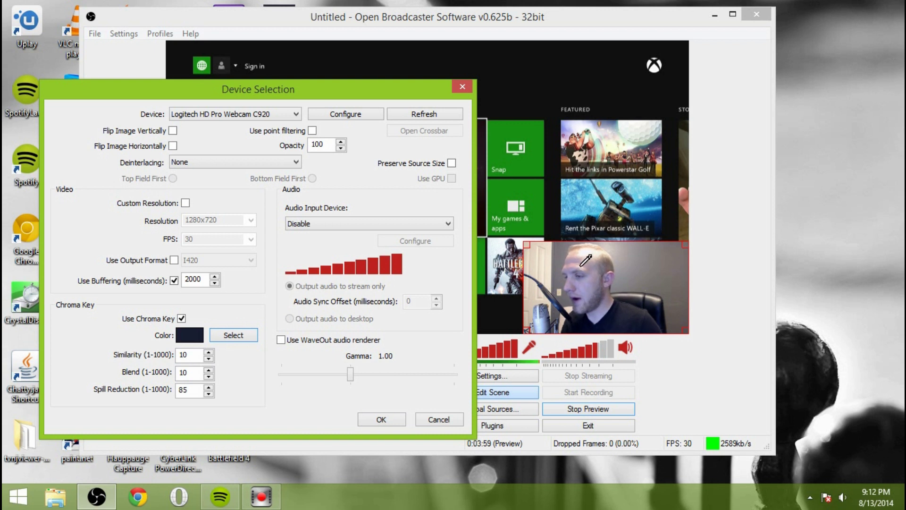
left_click(580, 287)
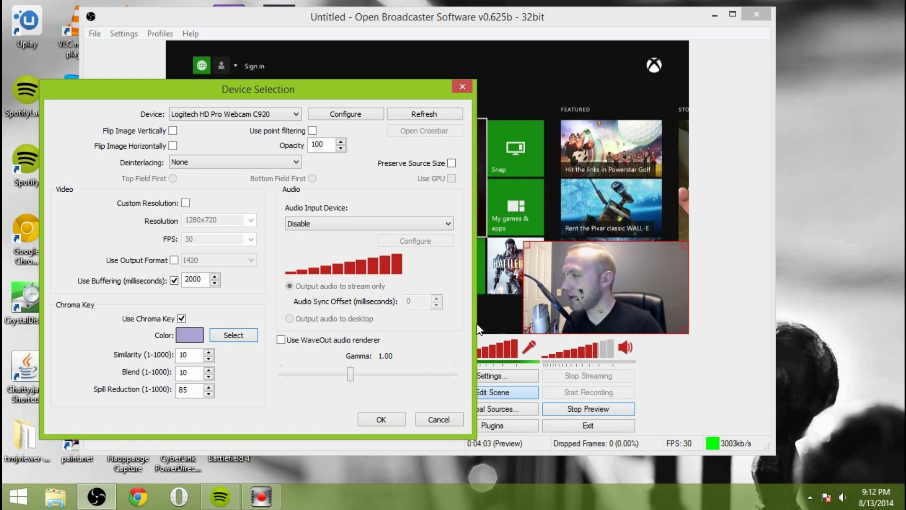
left_click(181, 319)
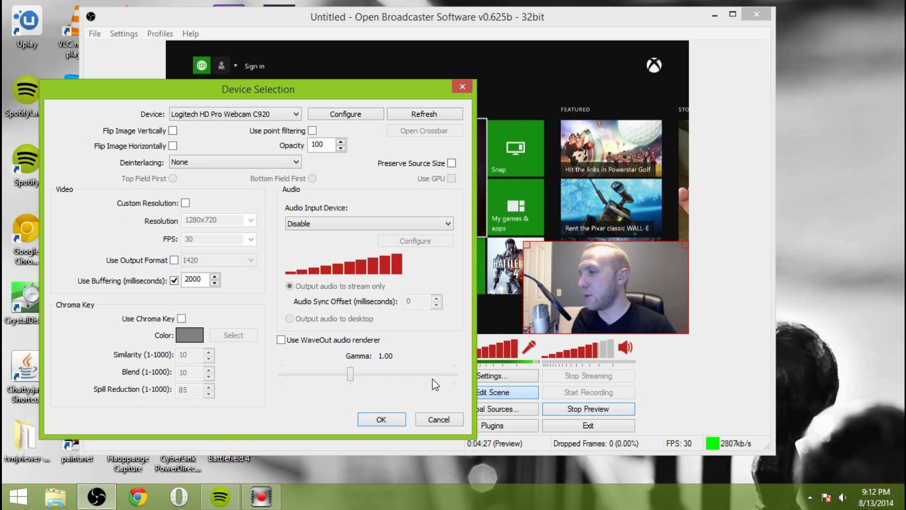
Close the device settings and shrink the webcam overlay slightly from its top-left corner.
left_click(401, 413)
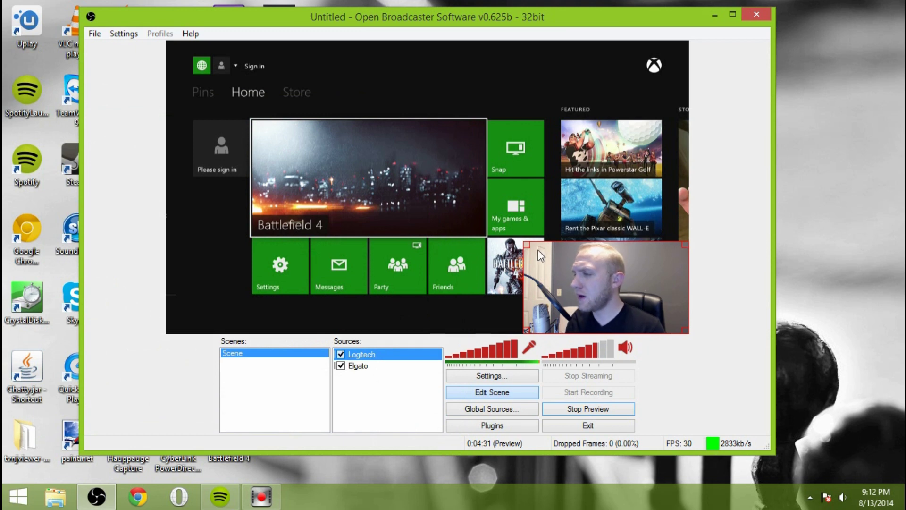
left_click_drag(524, 243, 535, 249)
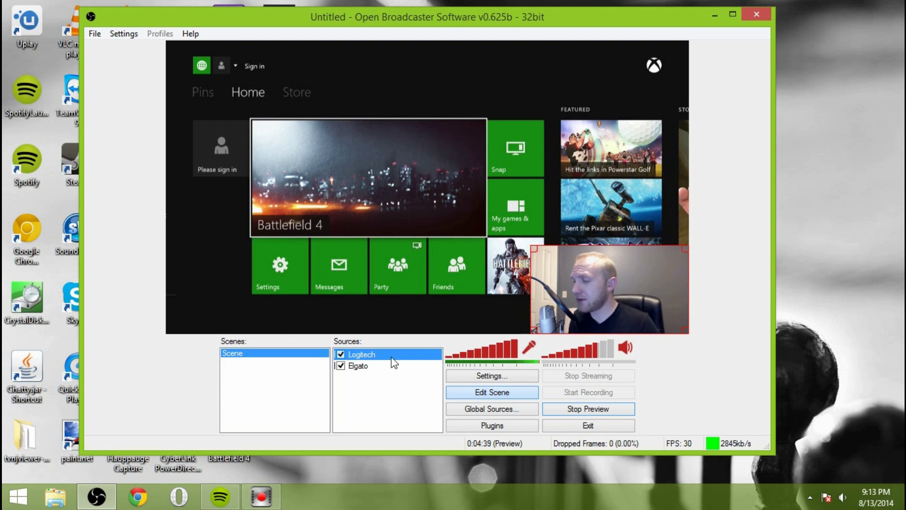
Add an Image source named Image that displays ezgif-save.gif.
right_click(346, 381)
mouse_move(372, 389)
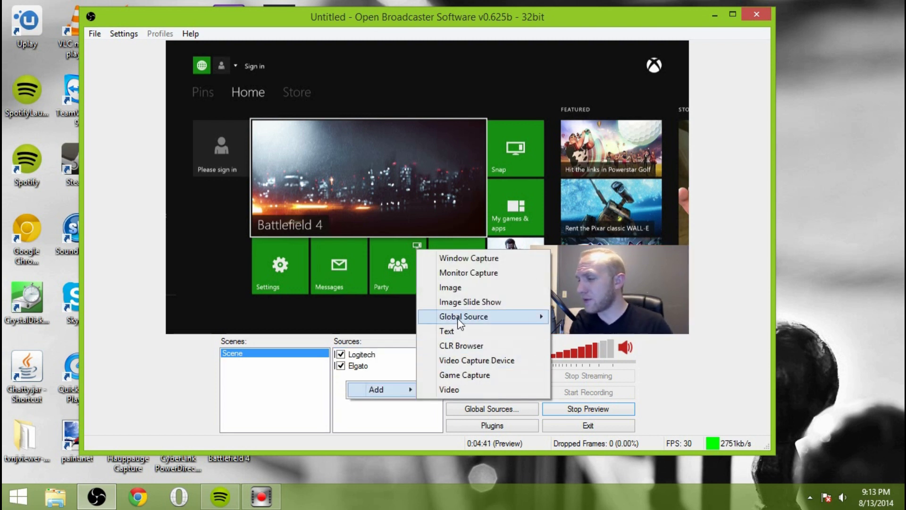
mouse_move(460, 322)
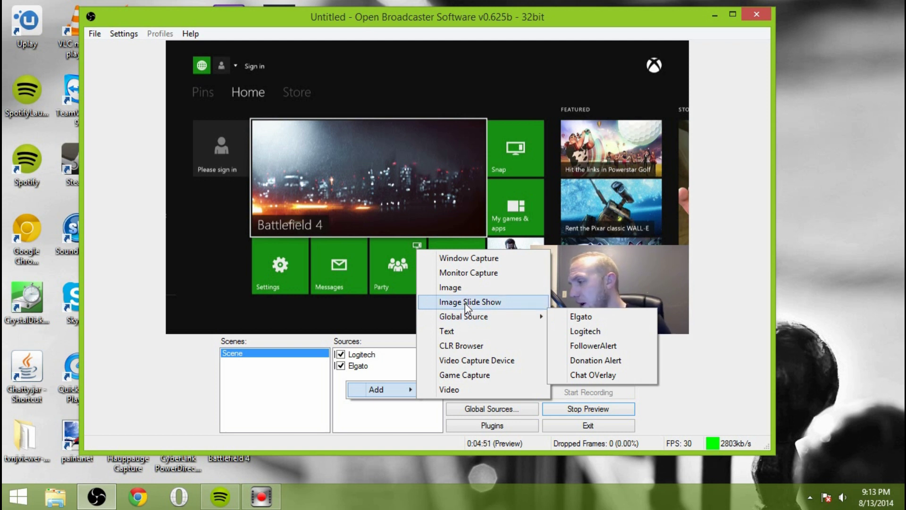
left_click(472, 290)
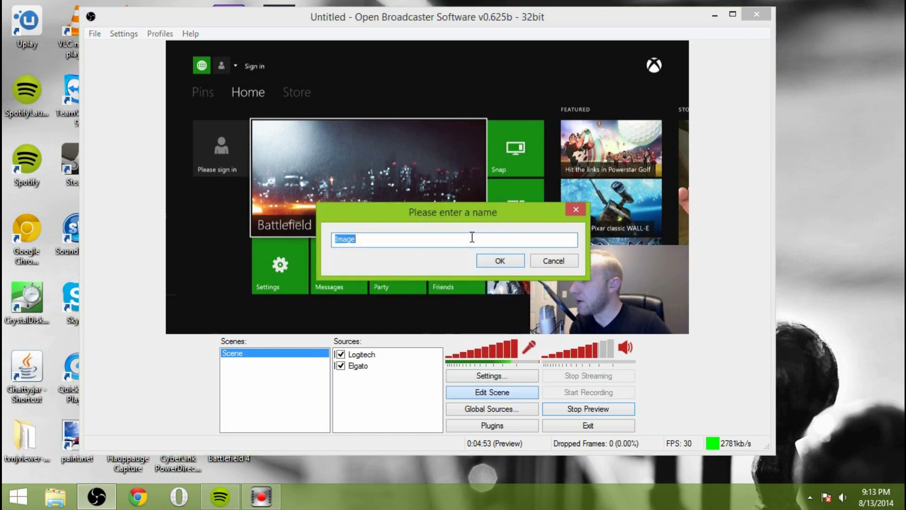
left_click(480, 259)
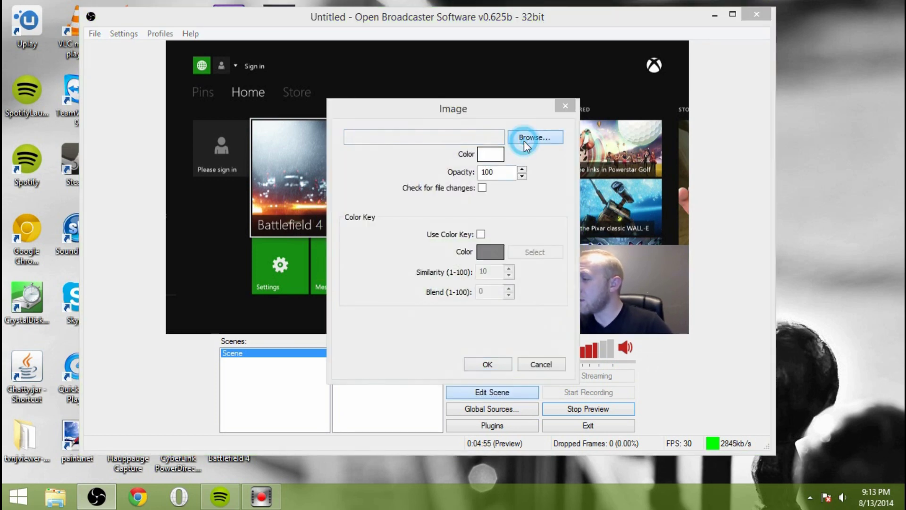
left_click(524, 140)
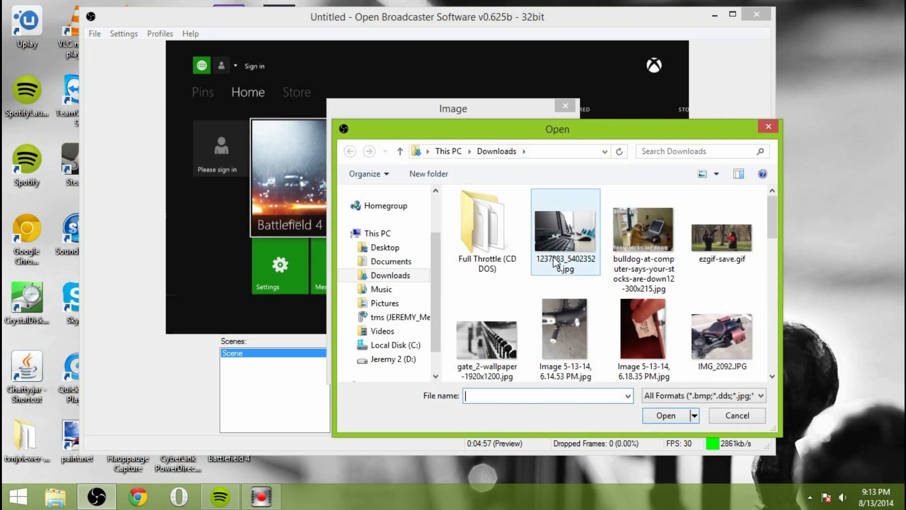
left_click_drag(774, 204, 773, 214)
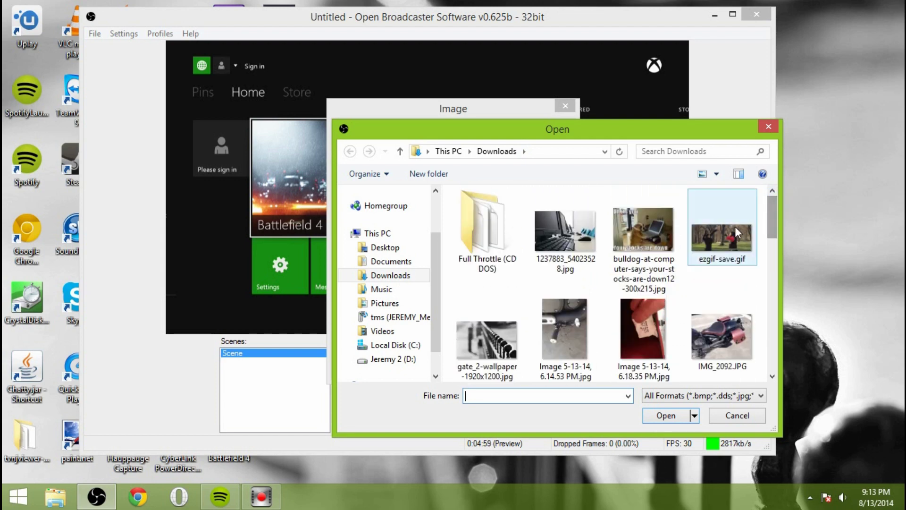
left_click(724, 226)
left_click(666, 415)
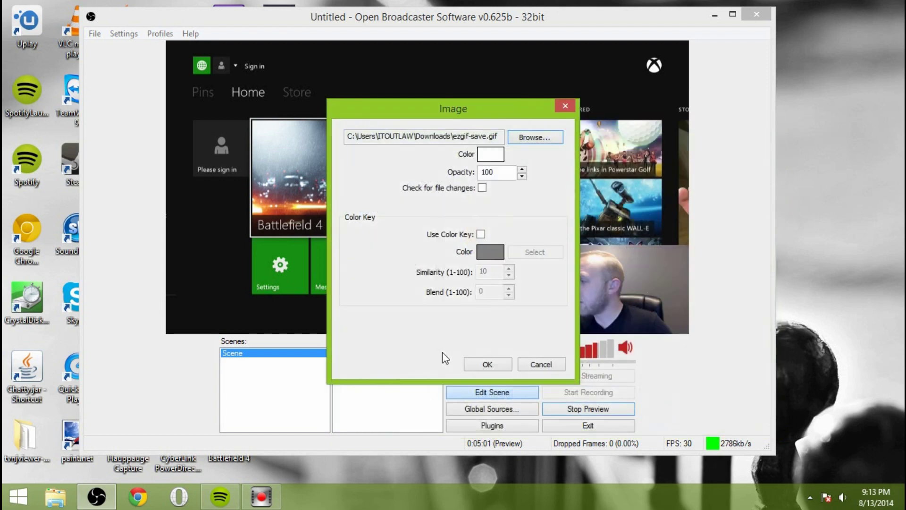
left_click(488, 364)
Move the GIF onto the lower-left tile row and toggle its visibility off and on.
left_click_drag(230, 63, 254, 270)
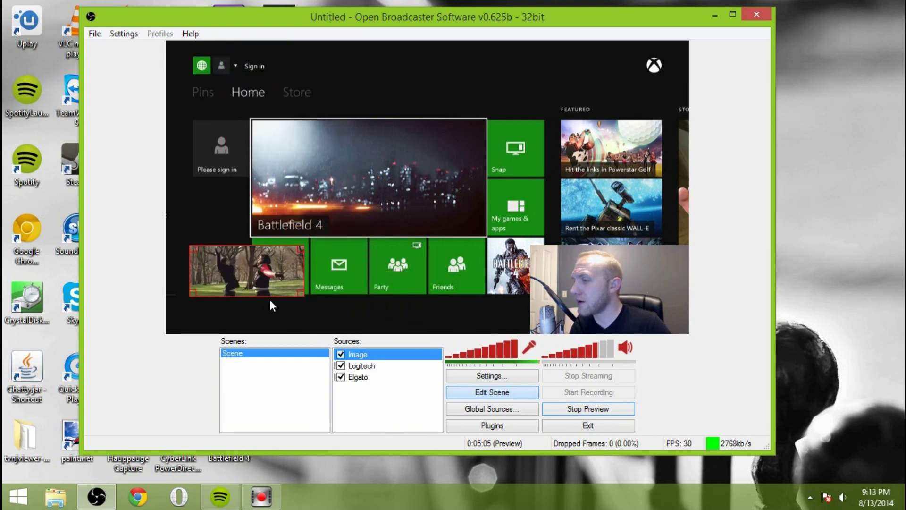
left_click(341, 355)
left_click(341, 355)
Remove the Image source from the scene.
right_click(357, 354)
left_click(401, 411)
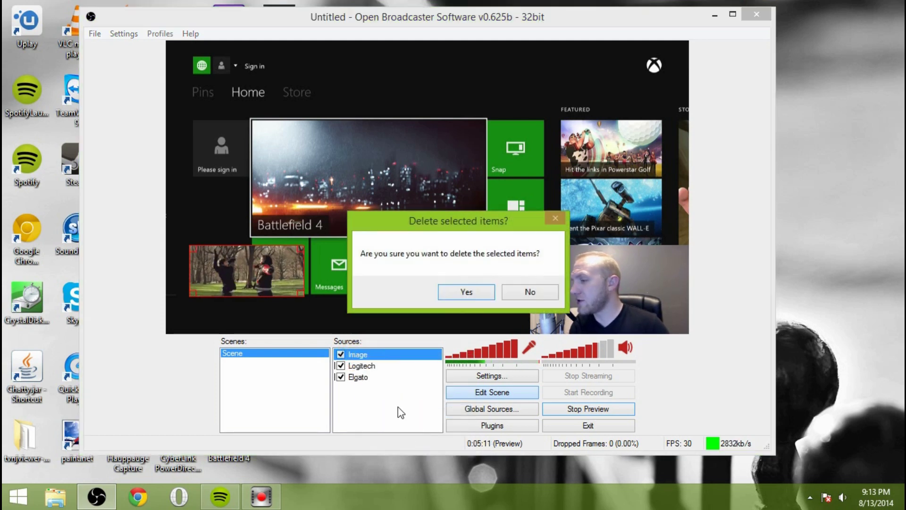
left_click(466, 292)
Start adding a Video source named Video, then cancel its settings dialog.
right_click(349, 383)
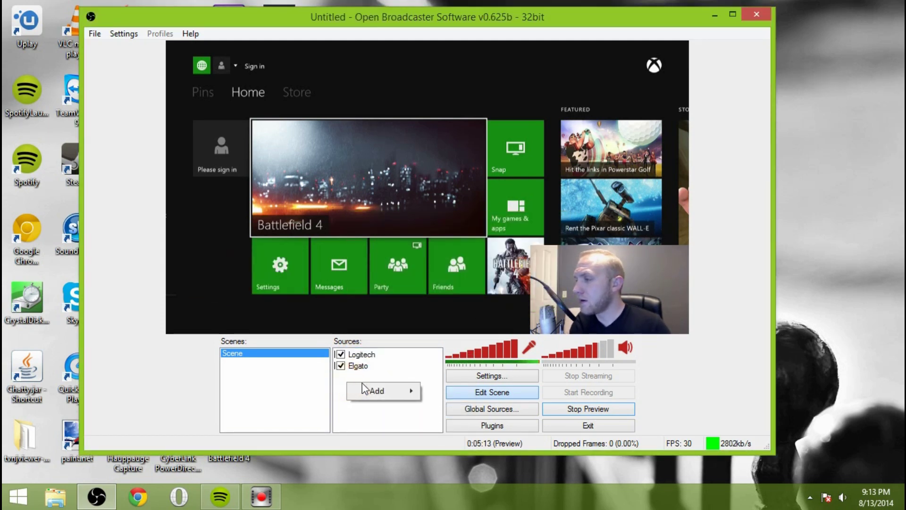
mouse_move(376, 390)
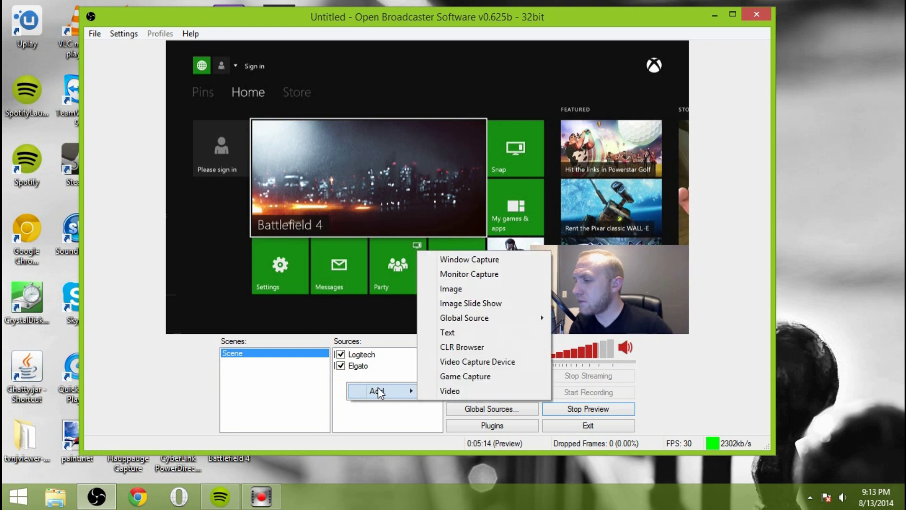
left_click(465, 392)
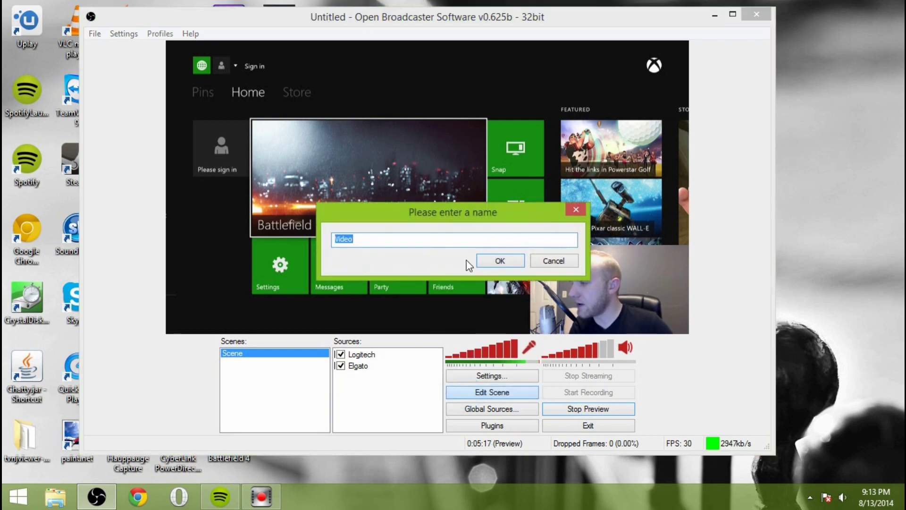
left_click(494, 262)
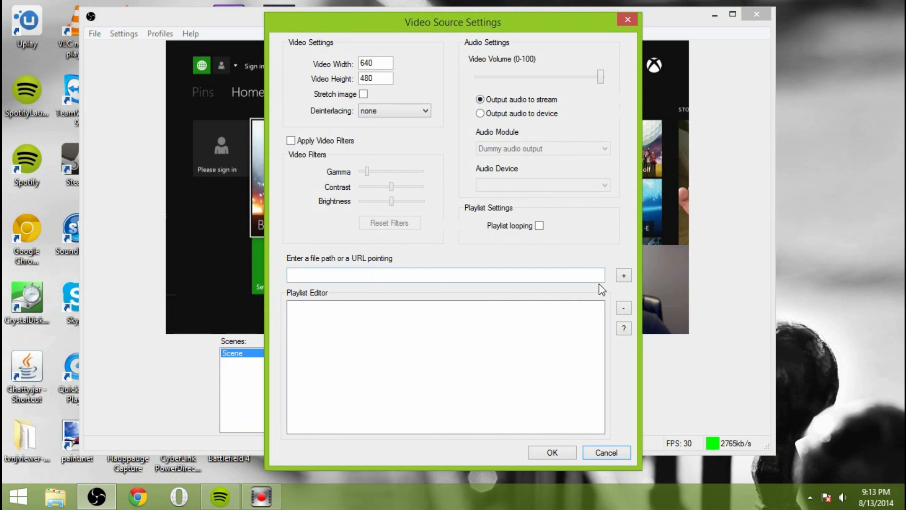
left_click(620, 275)
left_click(586, 451)
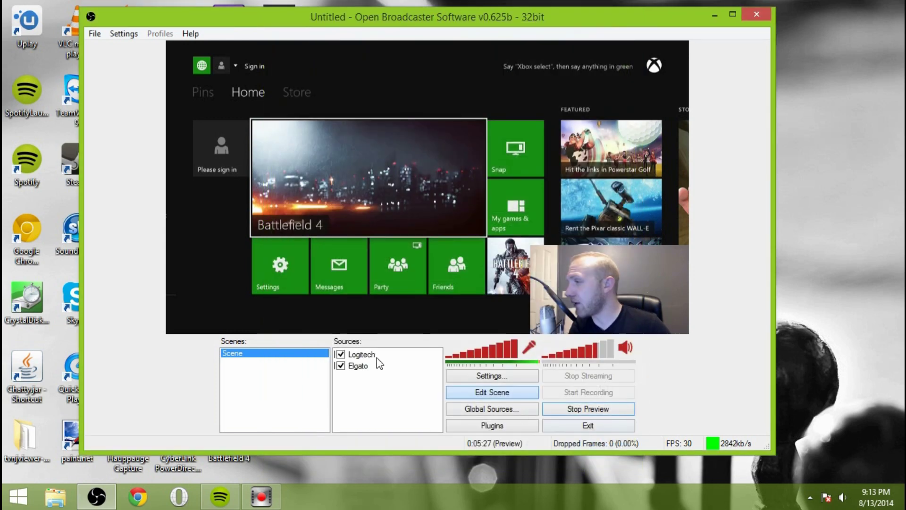
left_click(368, 392)
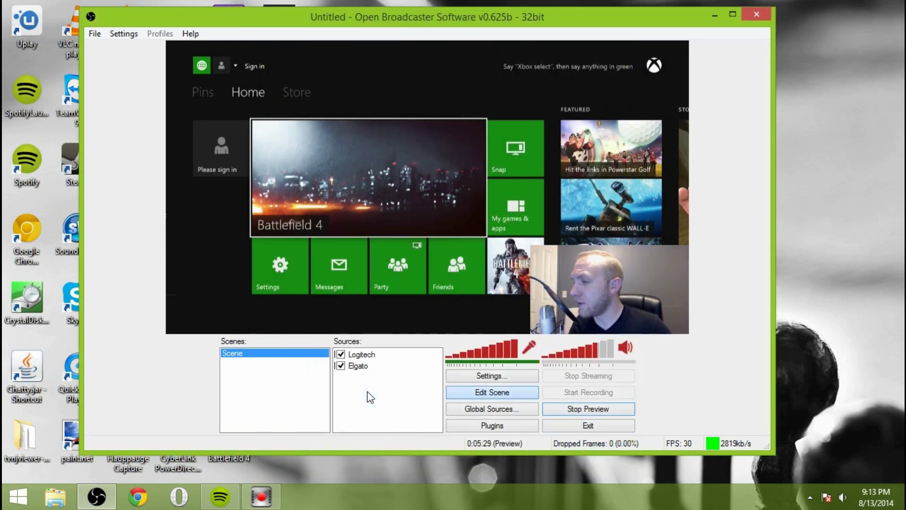